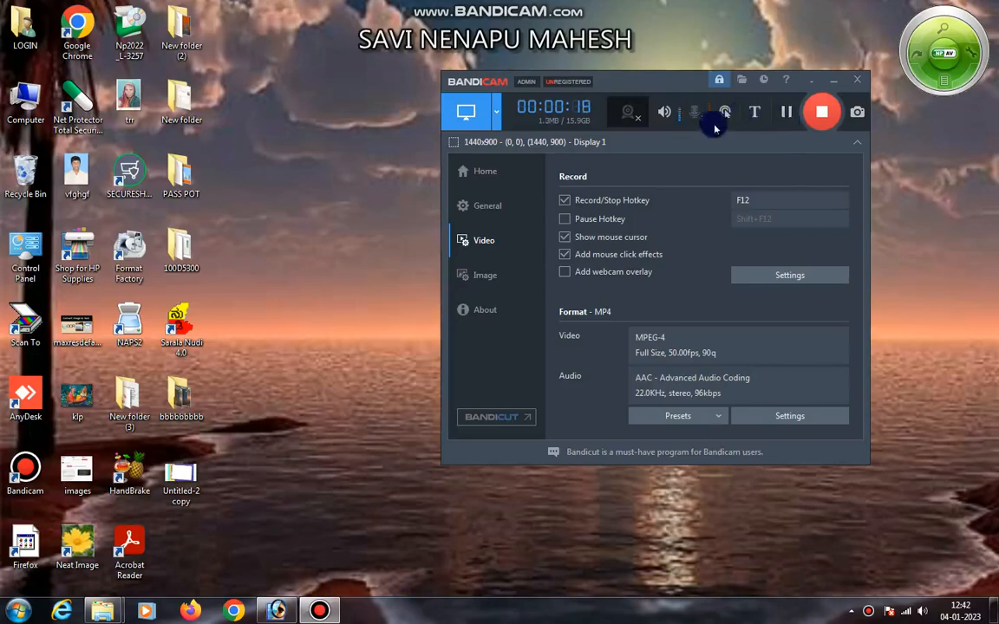
- Open Format Factory, maximize its window, and minimize both it and the Bandicam window to clear the desktop
double_click(128, 250)
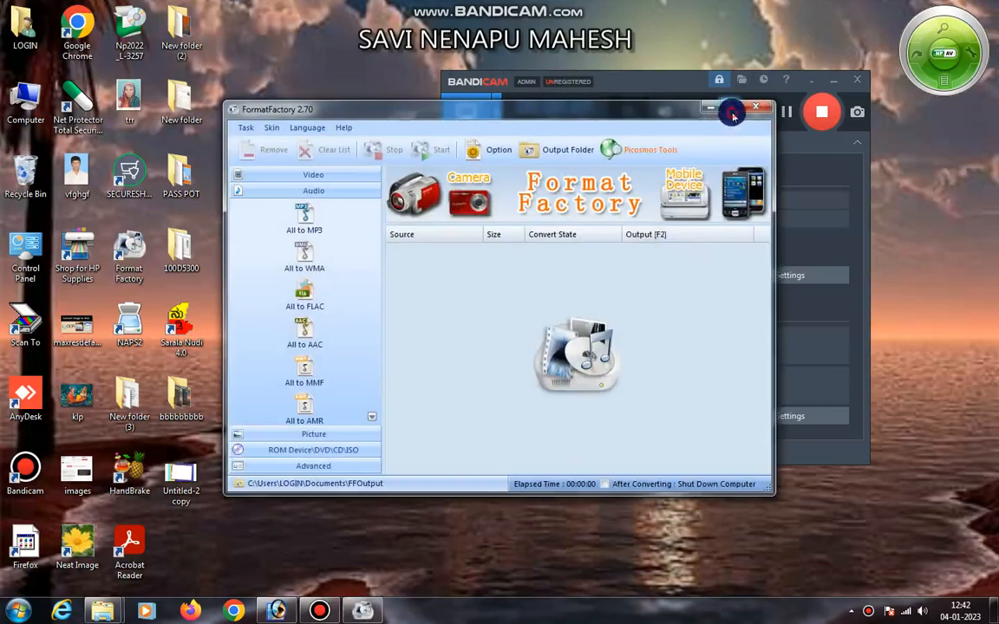
left_click(733, 110)
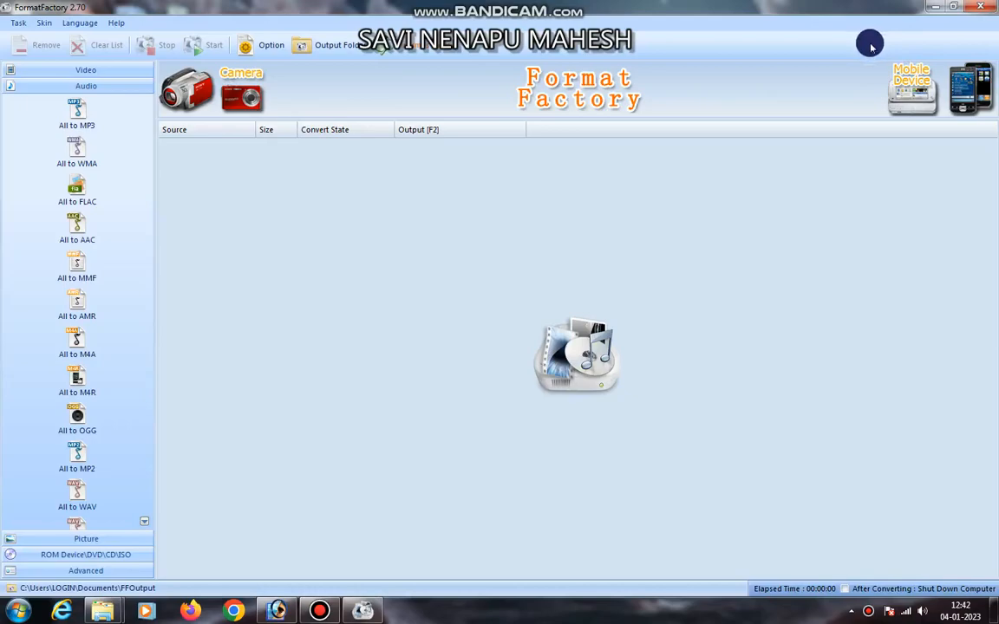
left_click(935, 8)
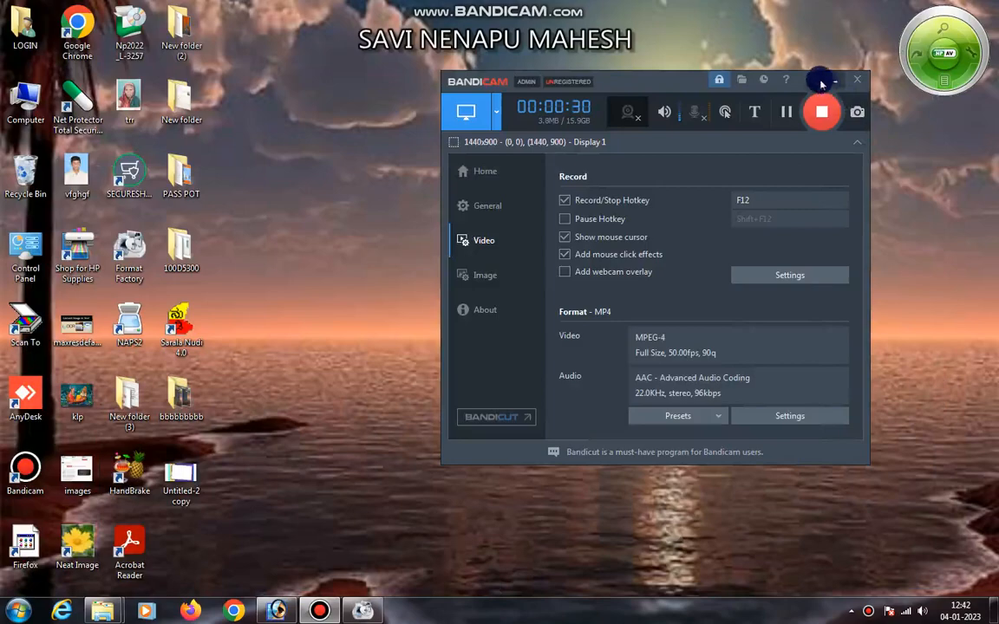
left_click(830, 81)
right_click(706, 137)
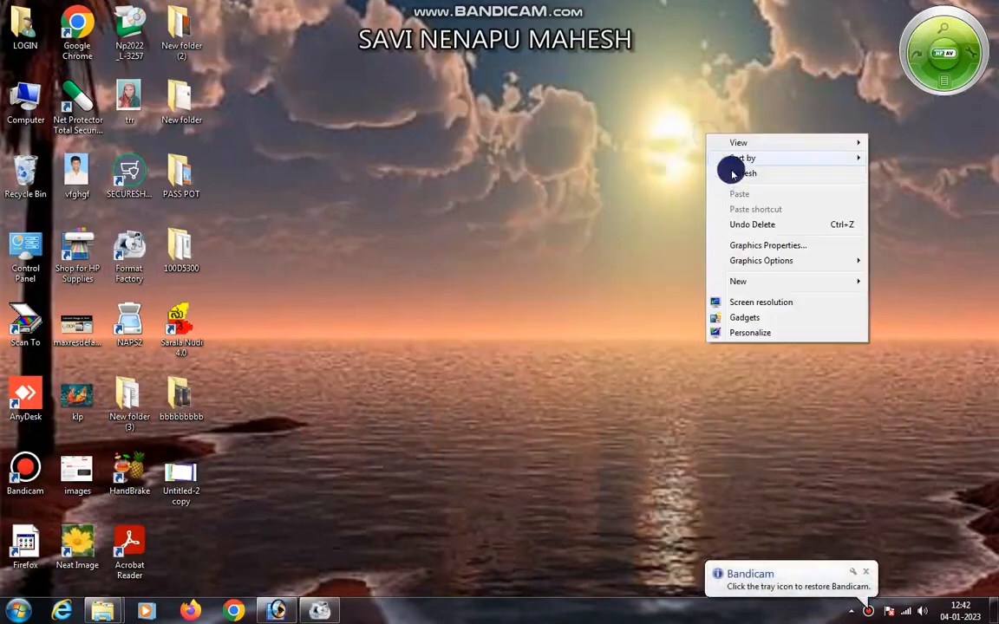
left_click(742, 176)
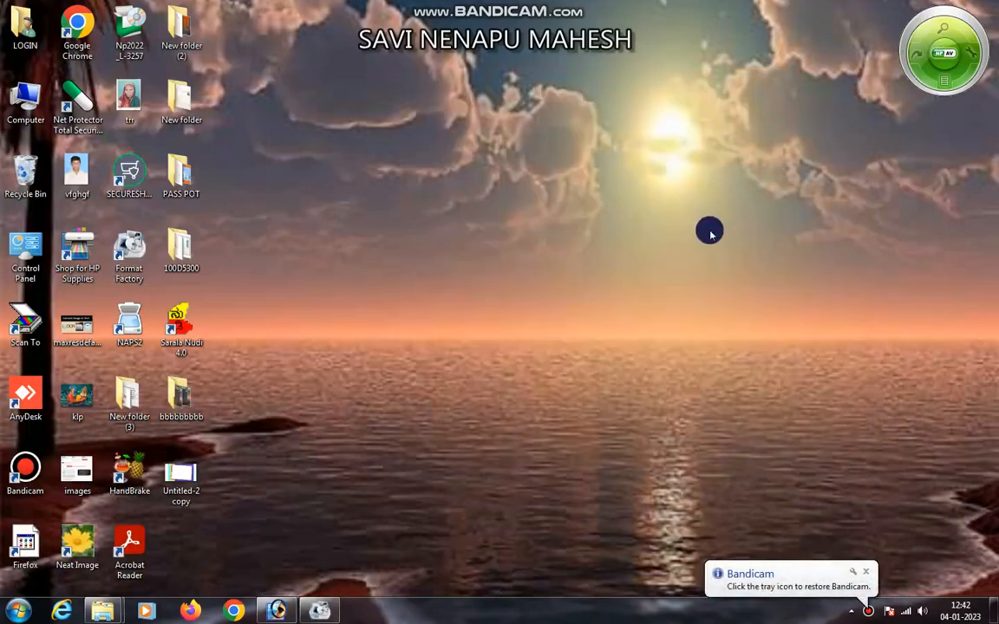
right_click(622, 280)
left_click(669, 324)
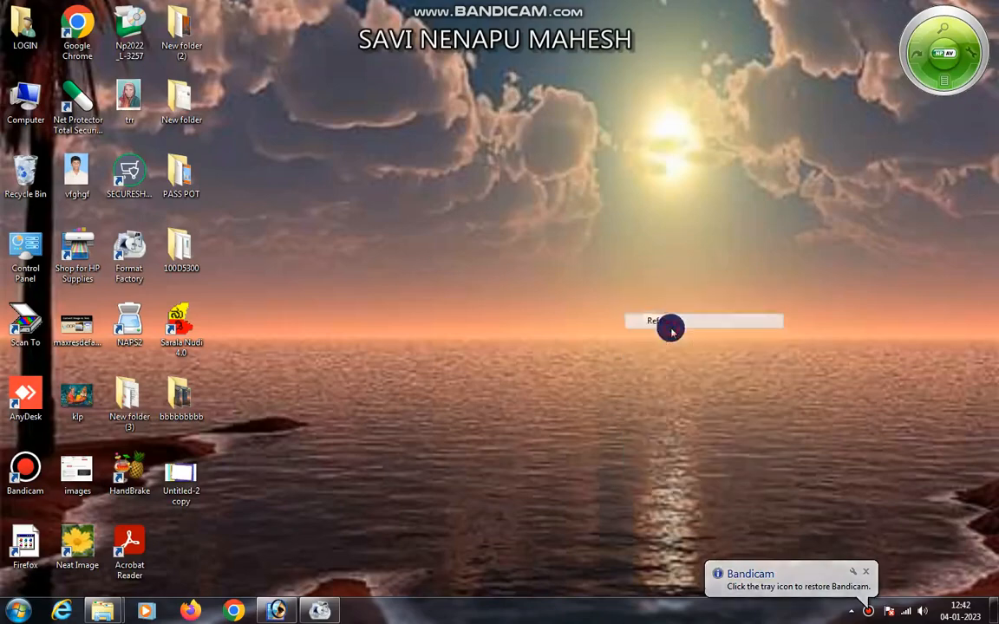
left_click(869, 616)
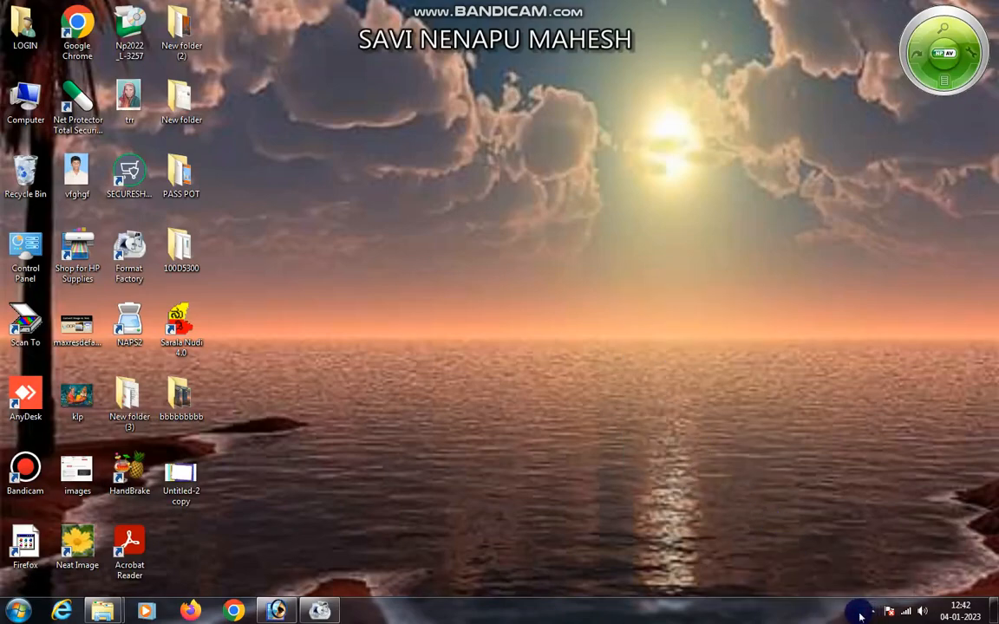
left_click(873, 612)
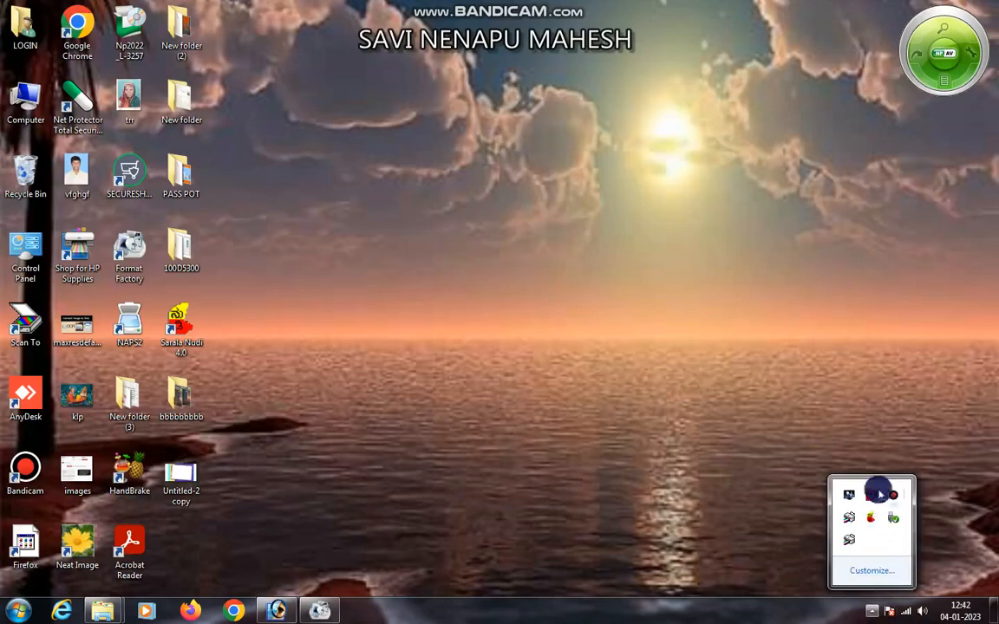
left_click(720, 268)
right_click(721, 268)
left_click(750, 310)
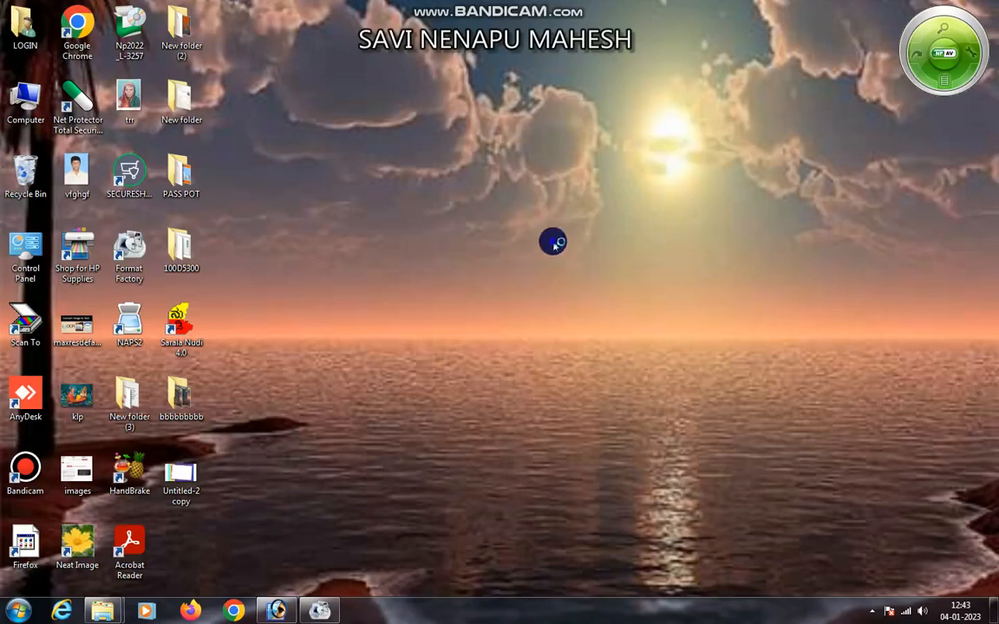
right_click(555, 245)
left_click(594, 282)
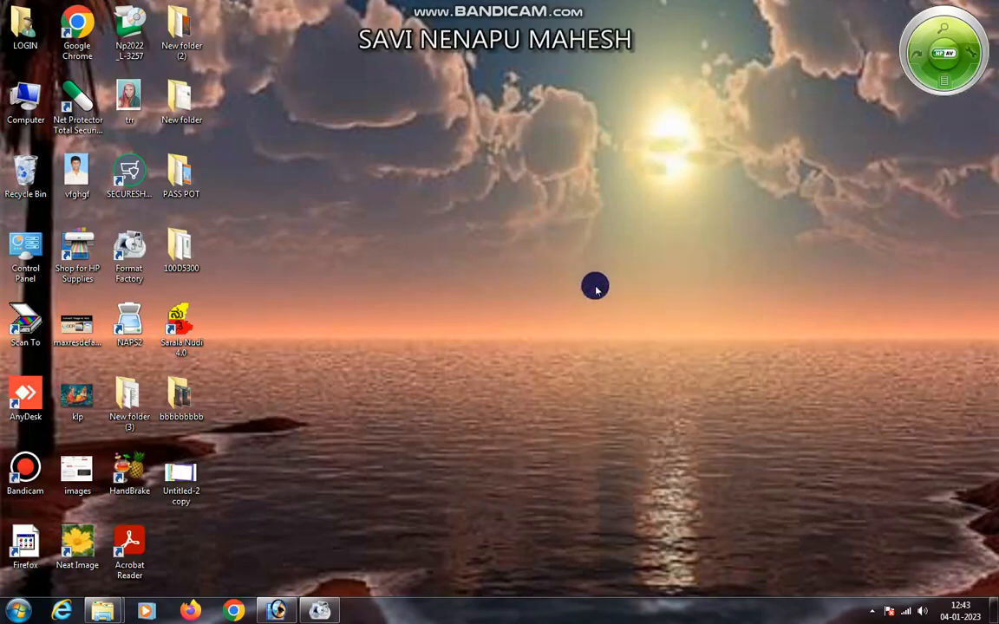
right_click(586, 232)
left_click(617, 265)
right_click(598, 247)
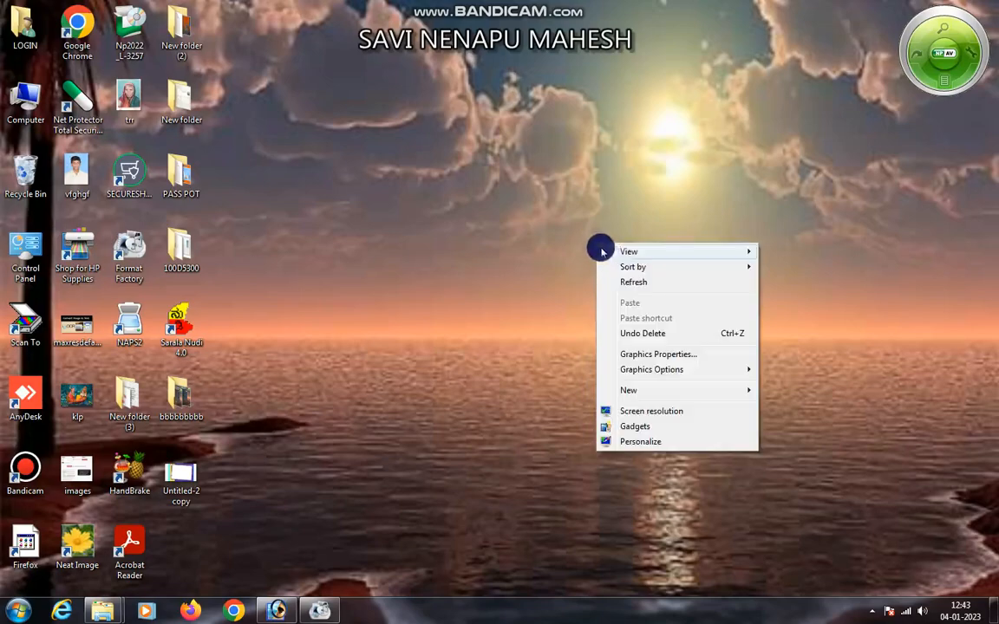
left_click(626, 280)
right_click(604, 247)
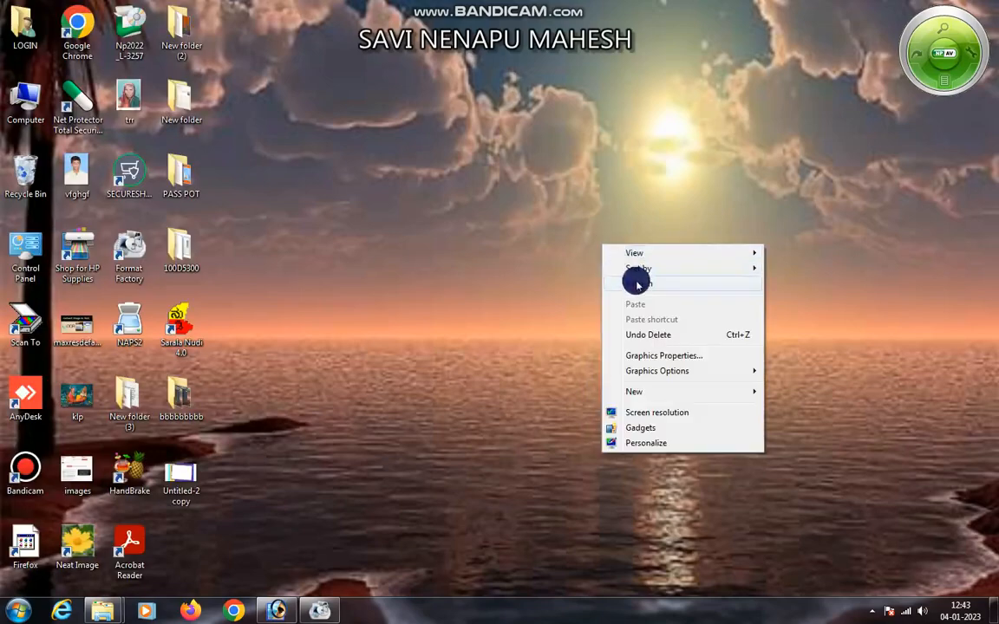
left_click(637, 284)
right_click(600, 234)
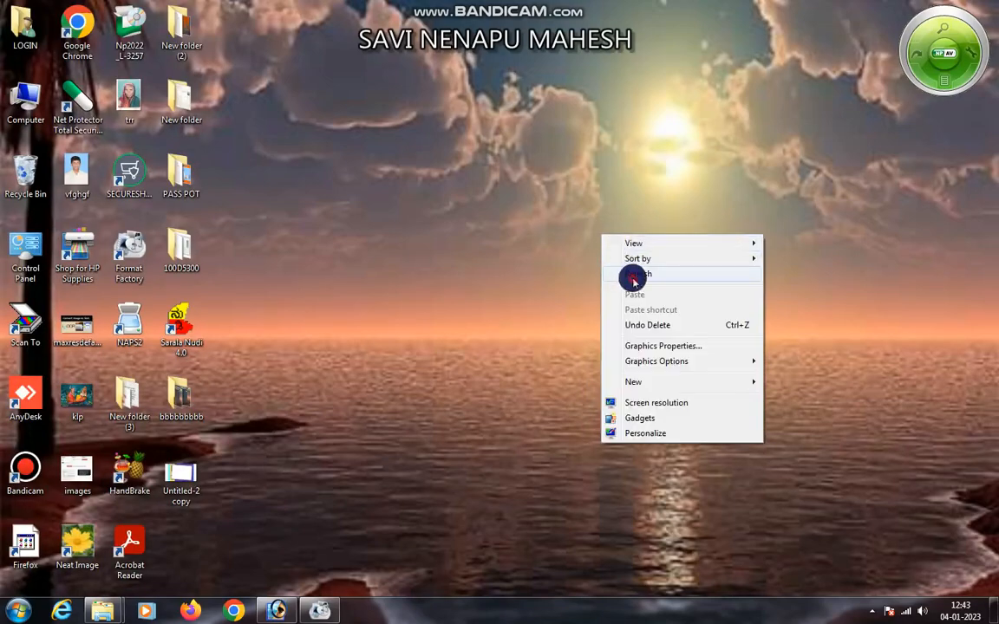
left_click(633, 279)
- Open a new Format Factory window and add the video 1.mp4 from the desktop folder bbbbbbbbb
double_click(141, 251)
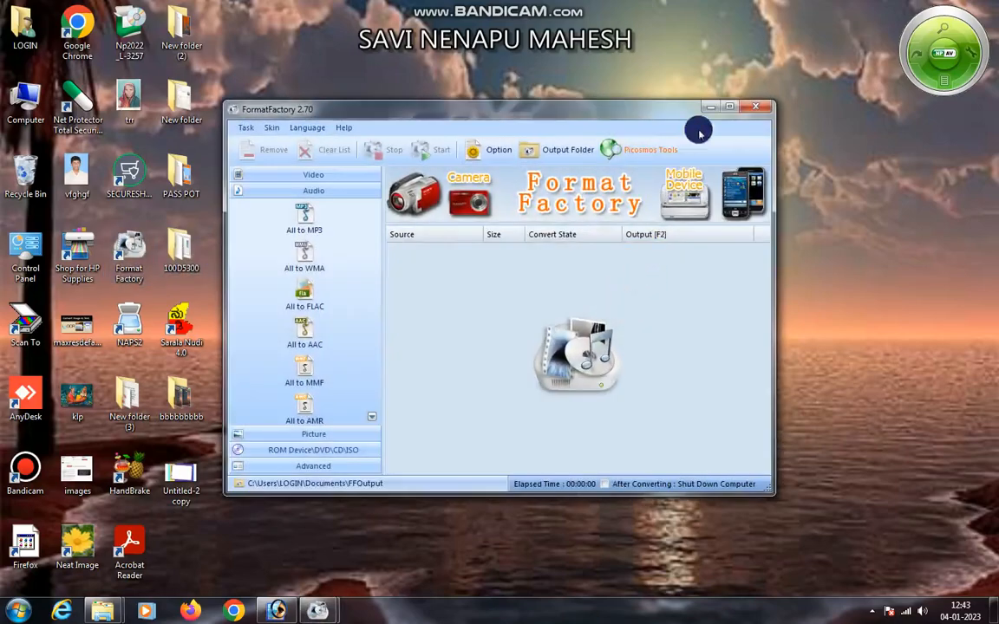
left_click_drag(642, 105, 782, 169)
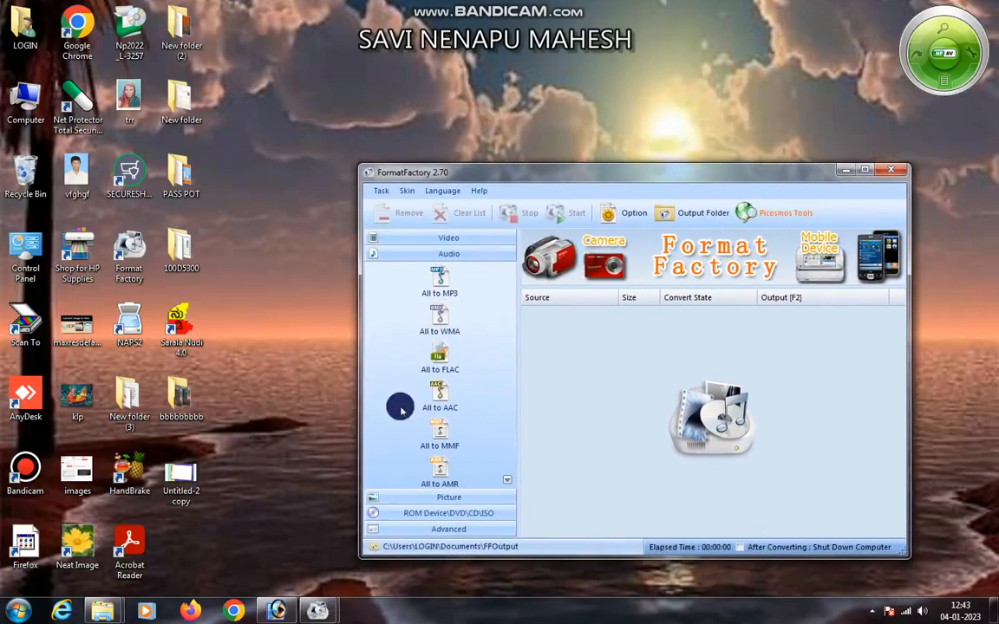
double_click(182, 394)
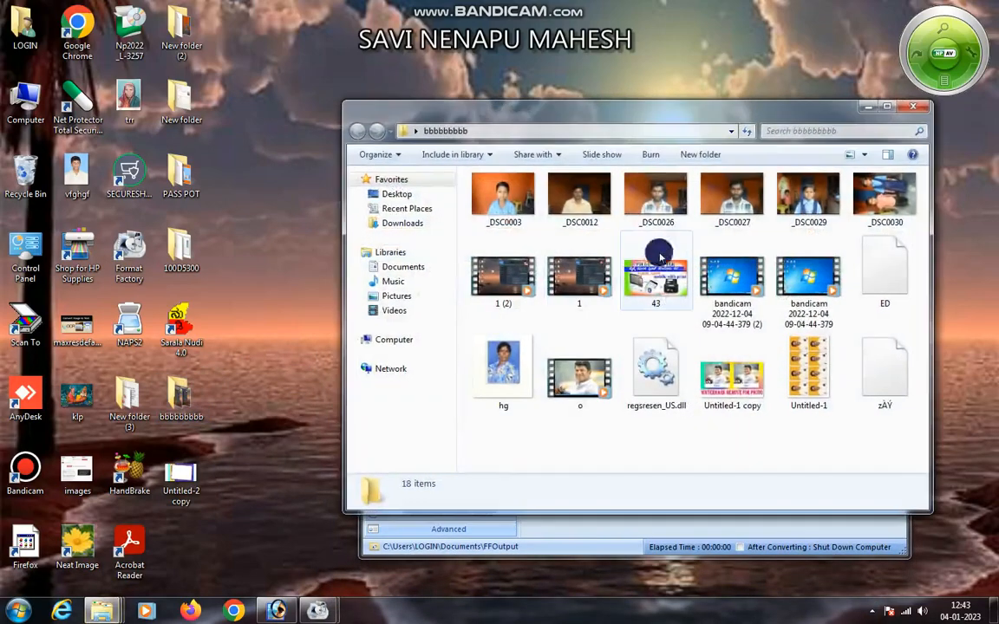
left_click_drag(707, 117, 507, 80)
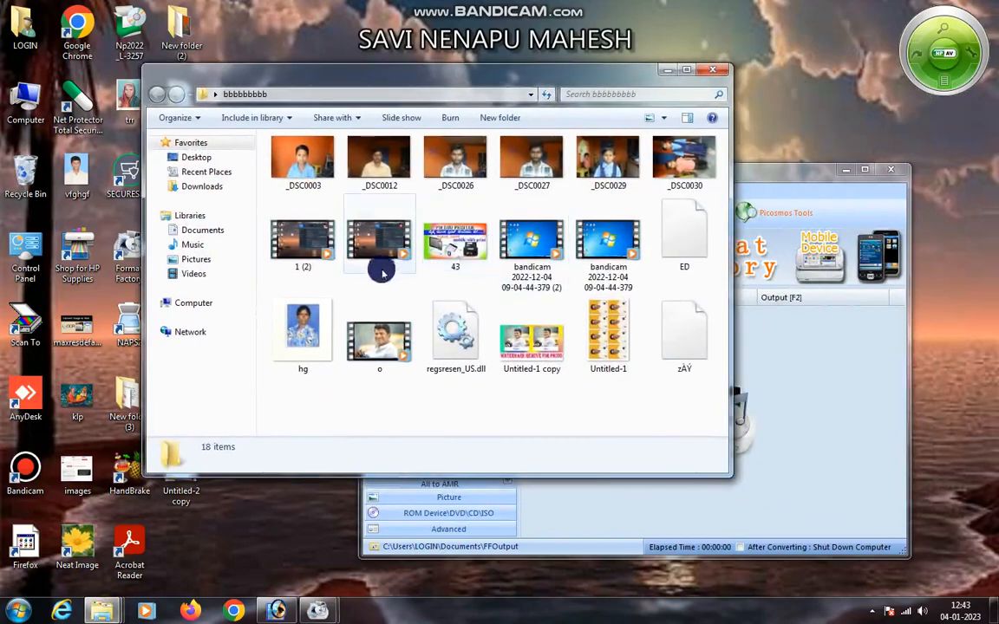
left_click_drag(381, 264, 742, 403)
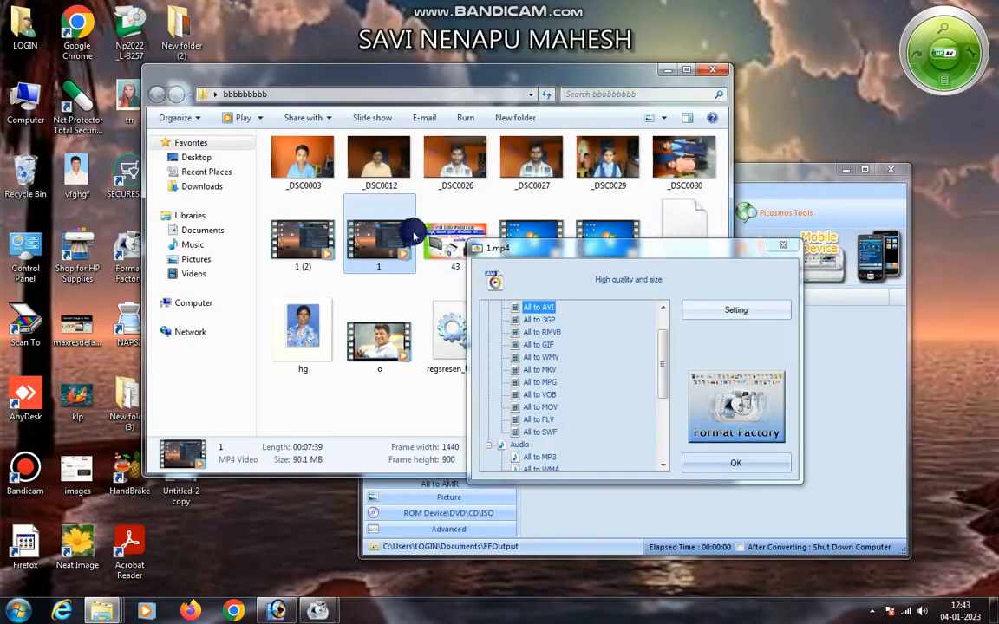
left_click(668, 70)
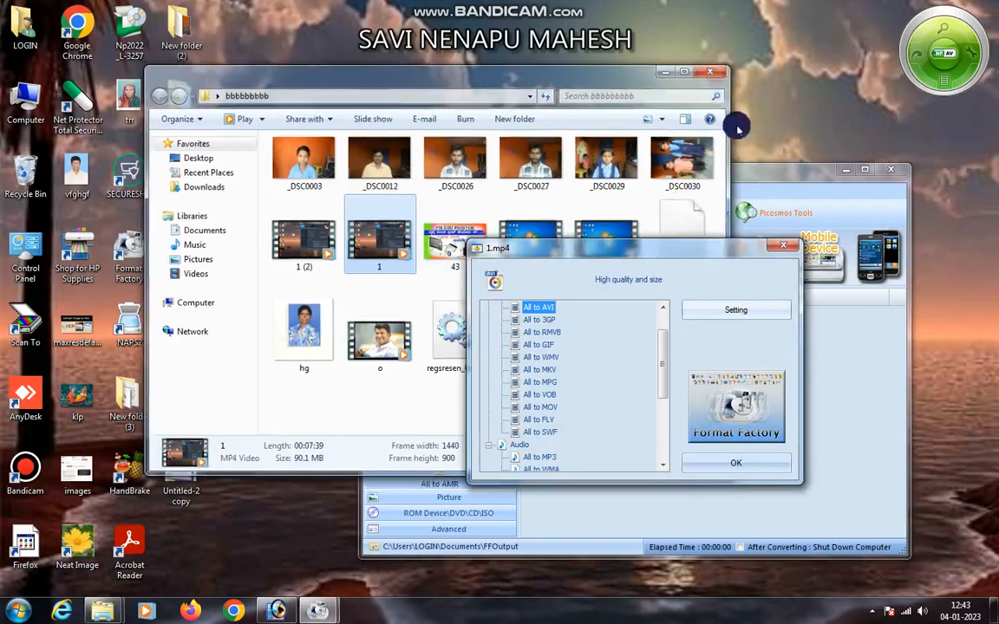
- Choose All to MP3 as the output format for 1.mp4 and start the conversion
left_click_drag(626, 248, 669, 248)
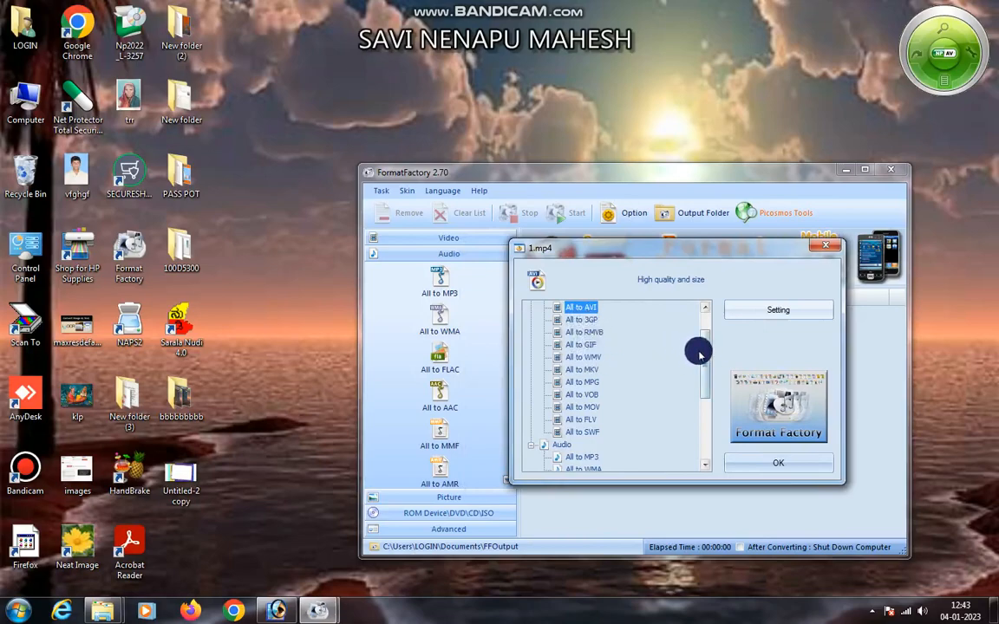
left_click_drag(705, 360, 712, 341)
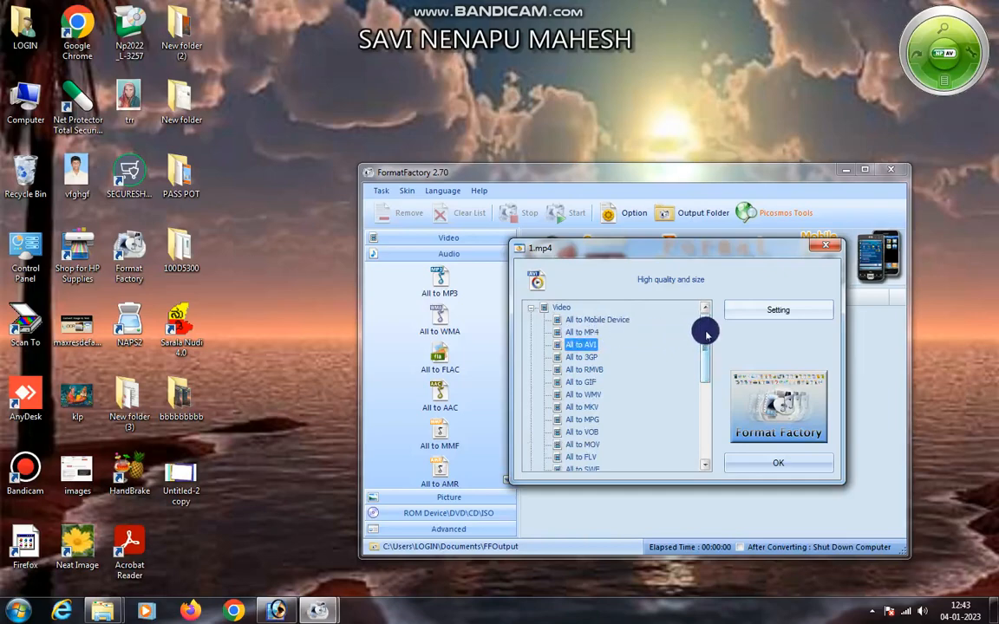
left_click_drag(704, 331, 704, 355)
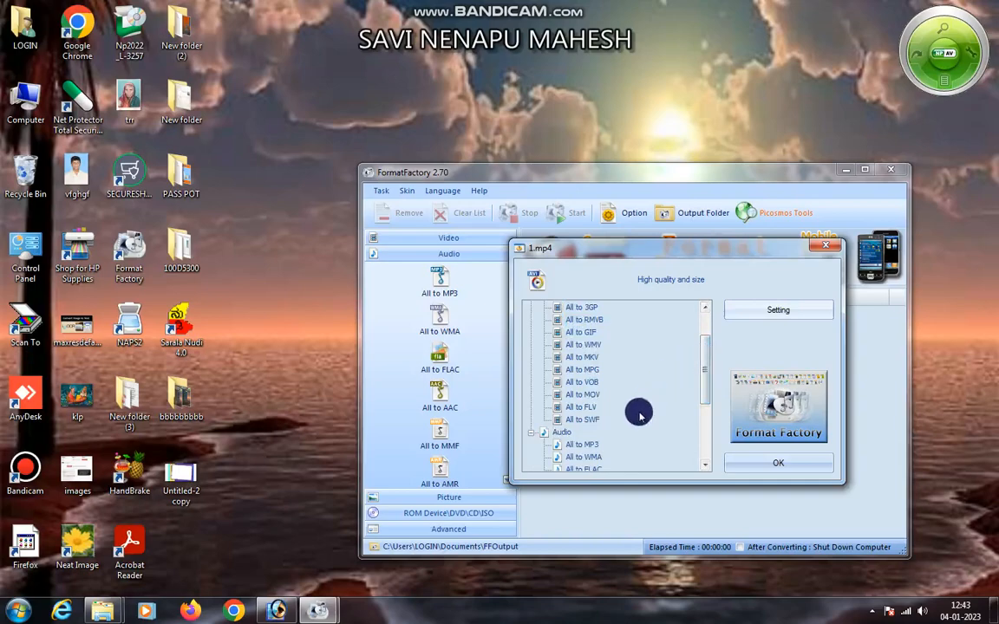
left_click(586, 446)
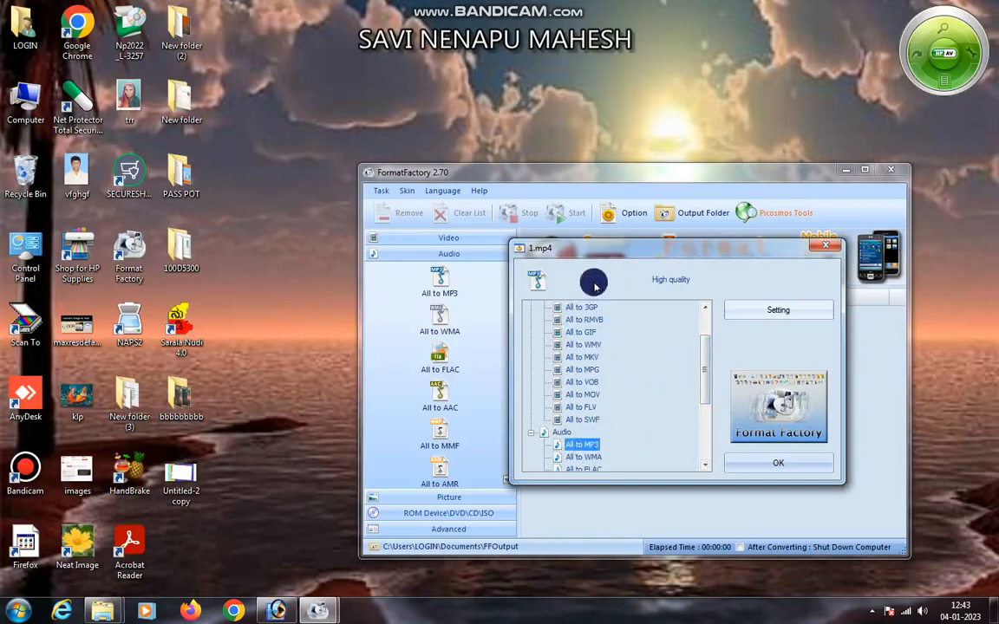
left_click_drag(619, 252, 565, 278)
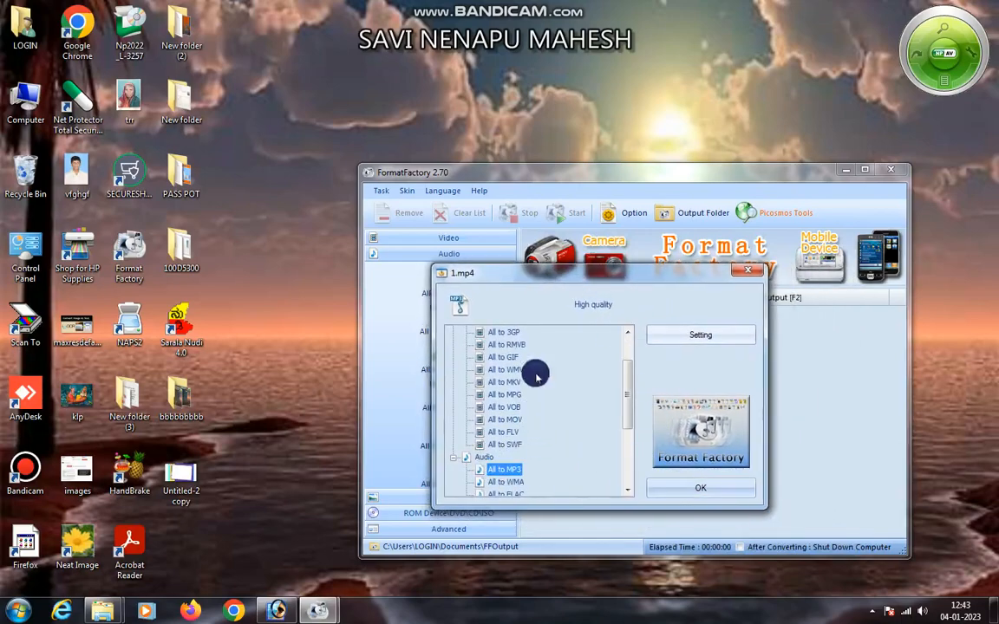
left_click(700, 488)
left_click(572, 213)
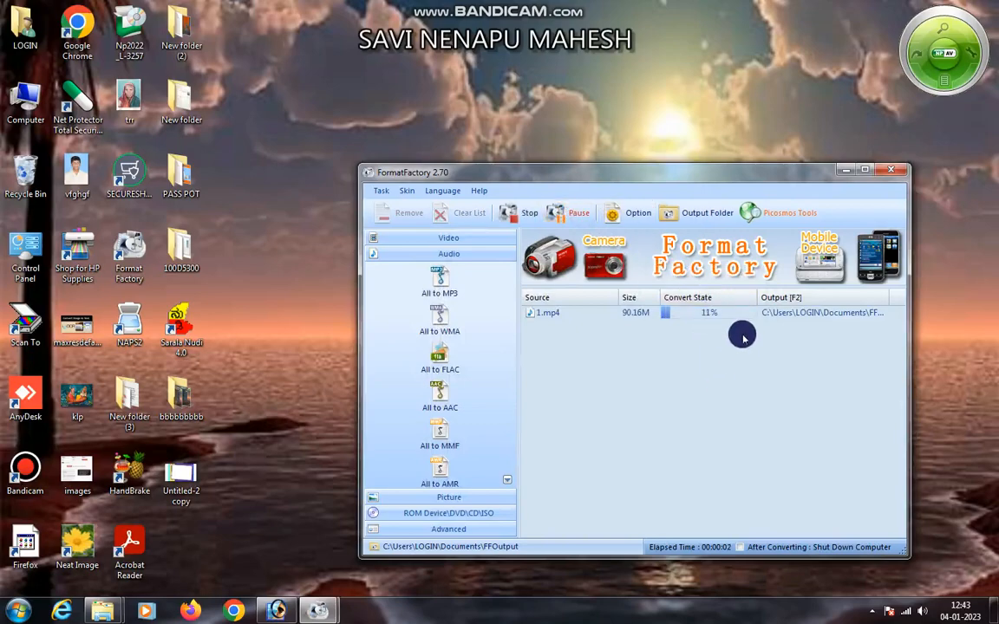
- Open another Format Factory window and convert images.jpg from the desktop using All to JPG
double_click(129, 253)
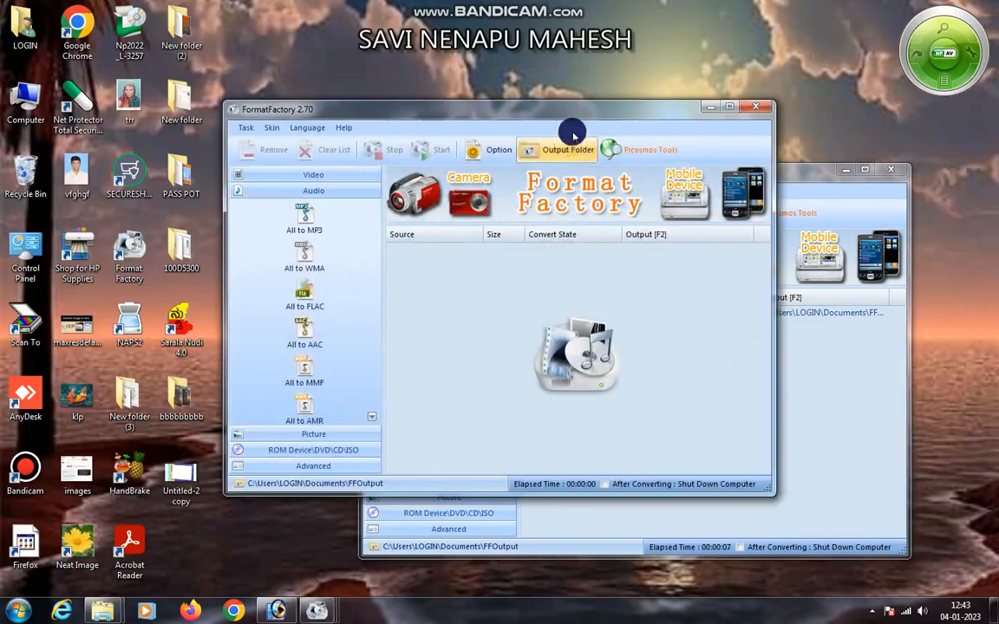
left_click_drag(588, 117, 719, 157)
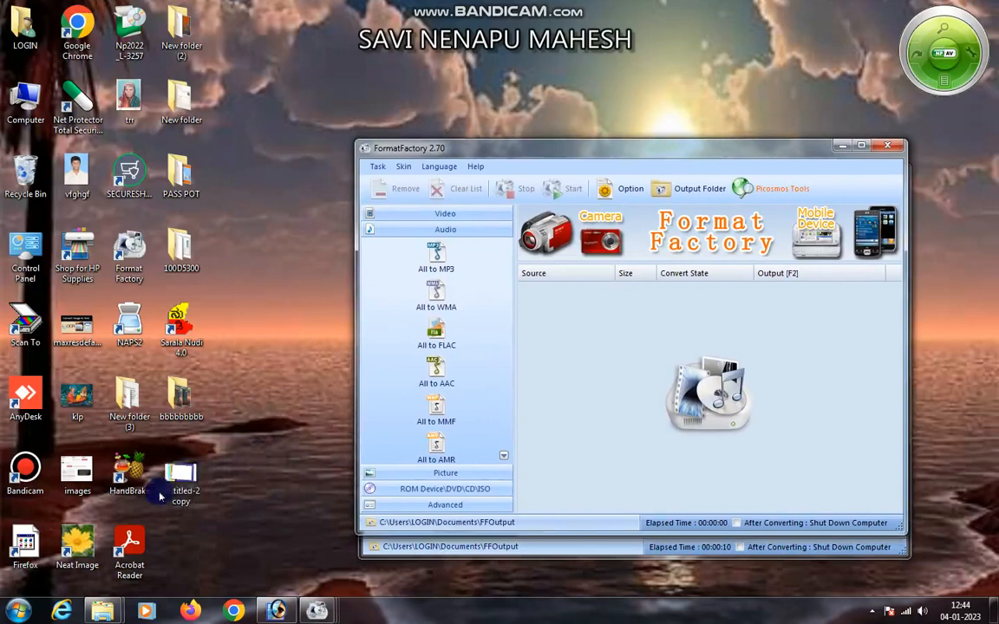
left_click_drag(78, 475, 577, 358)
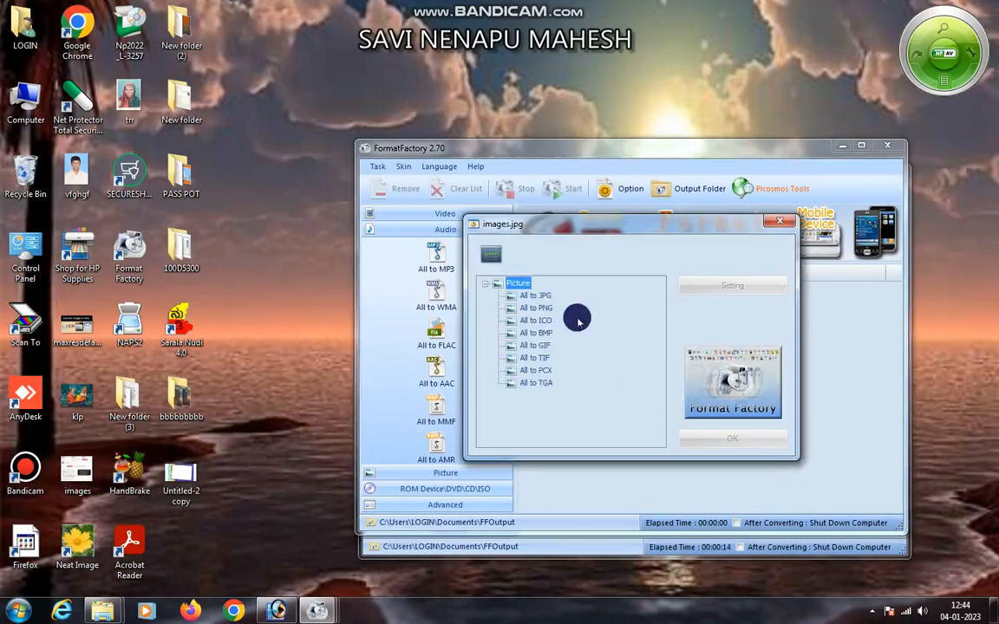
left_click(550, 296)
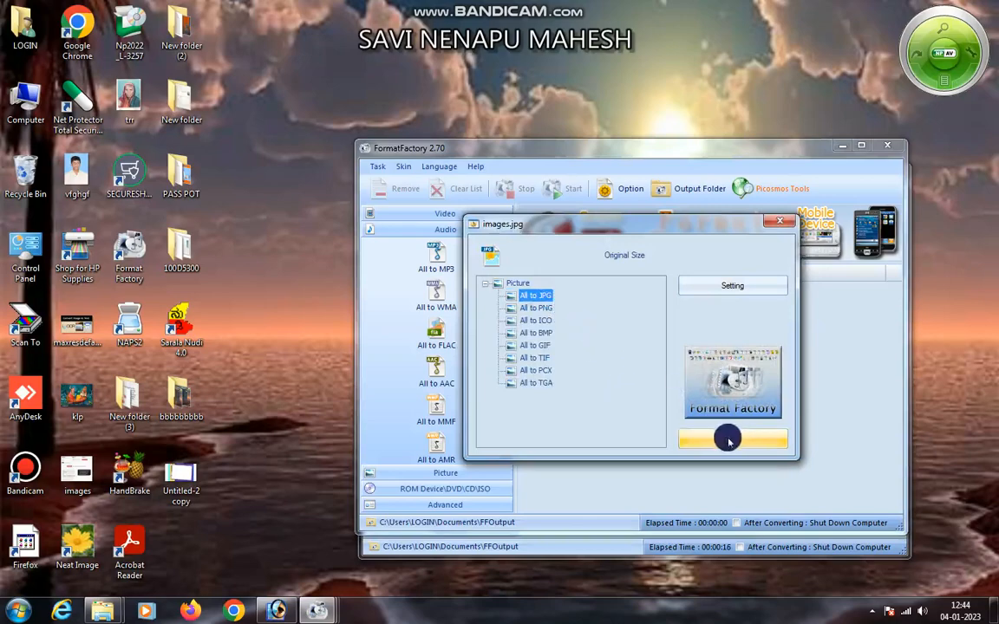
left_click(720, 438)
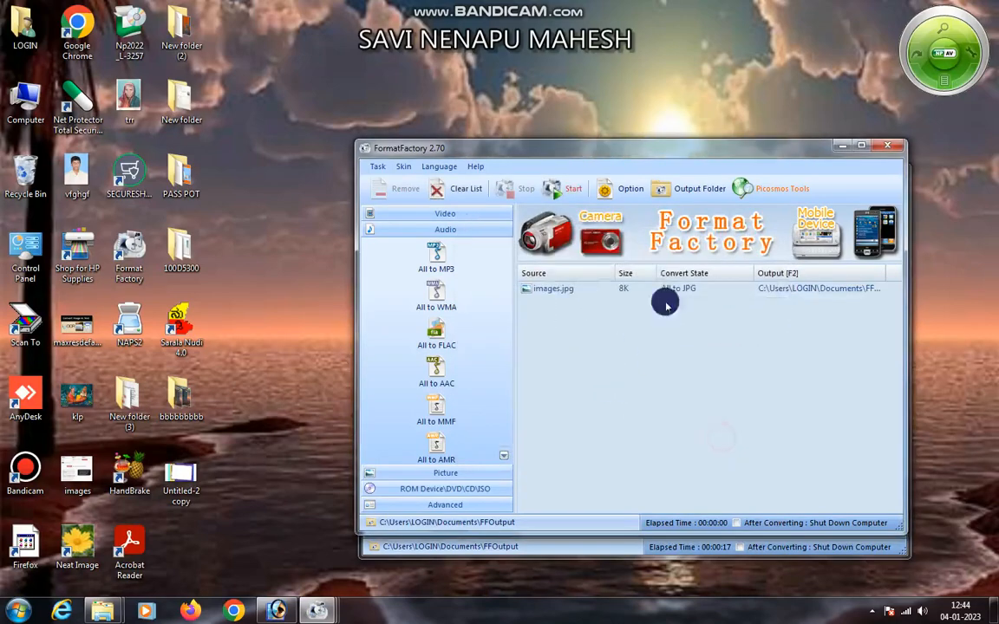
left_click(577, 189)
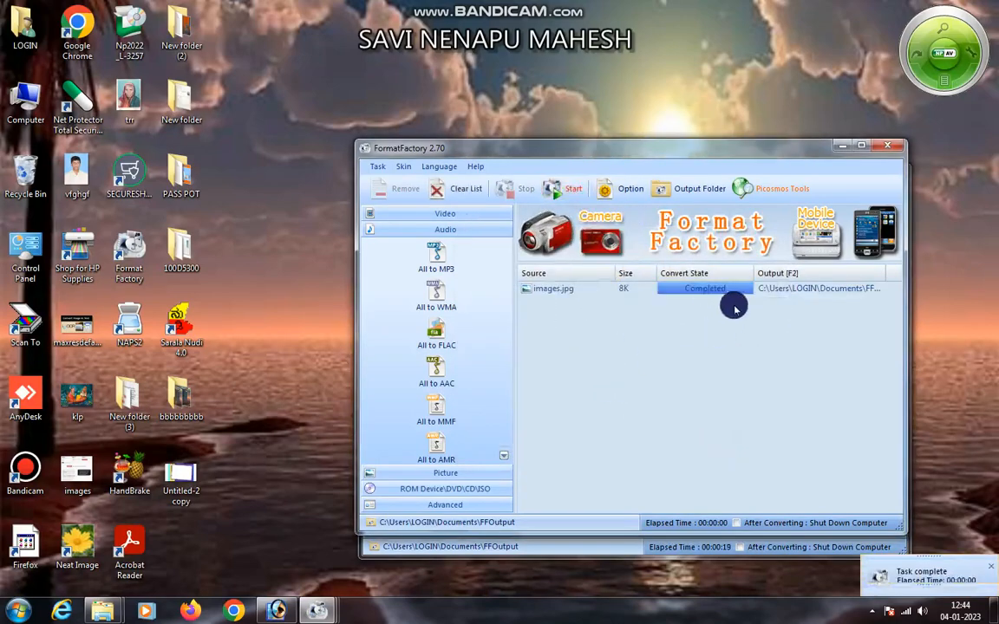
- Open one more Format Factory window beside the others and show its video conversion formats
double_click(150, 260)
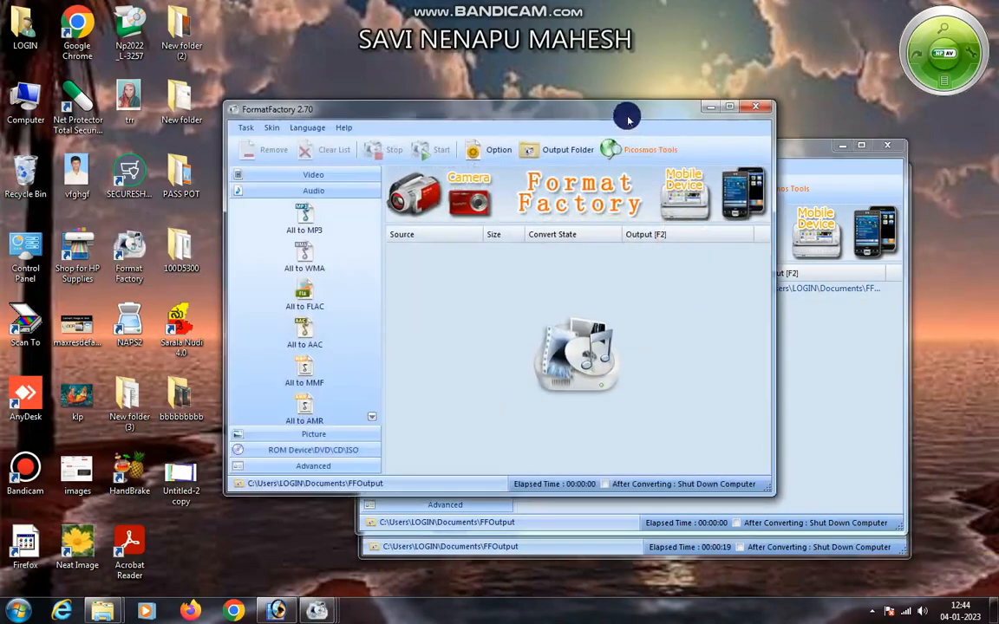
left_click_drag(631, 116, 795, 156)
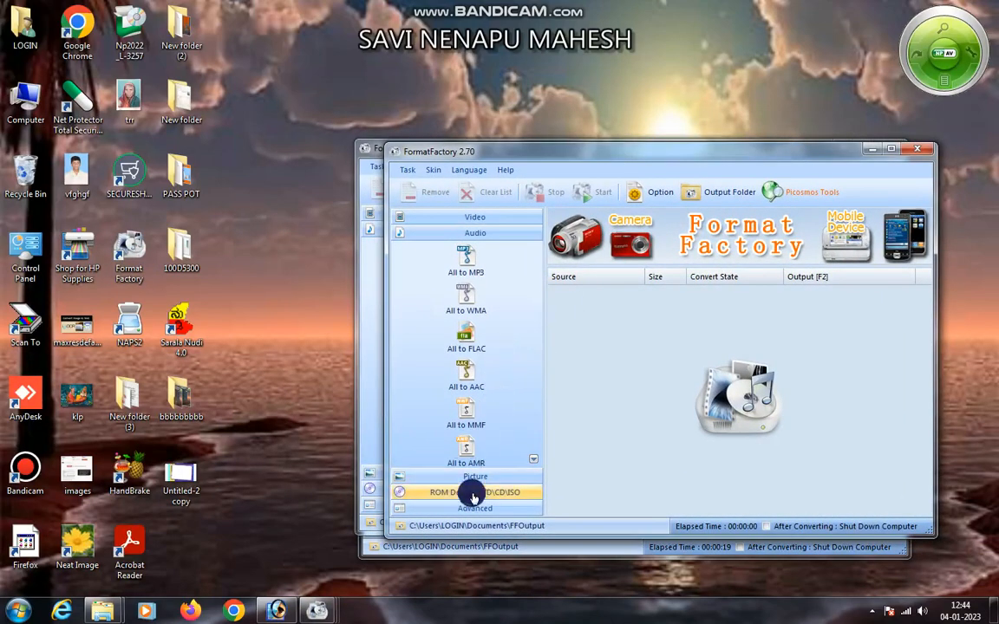
left_click(477, 235)
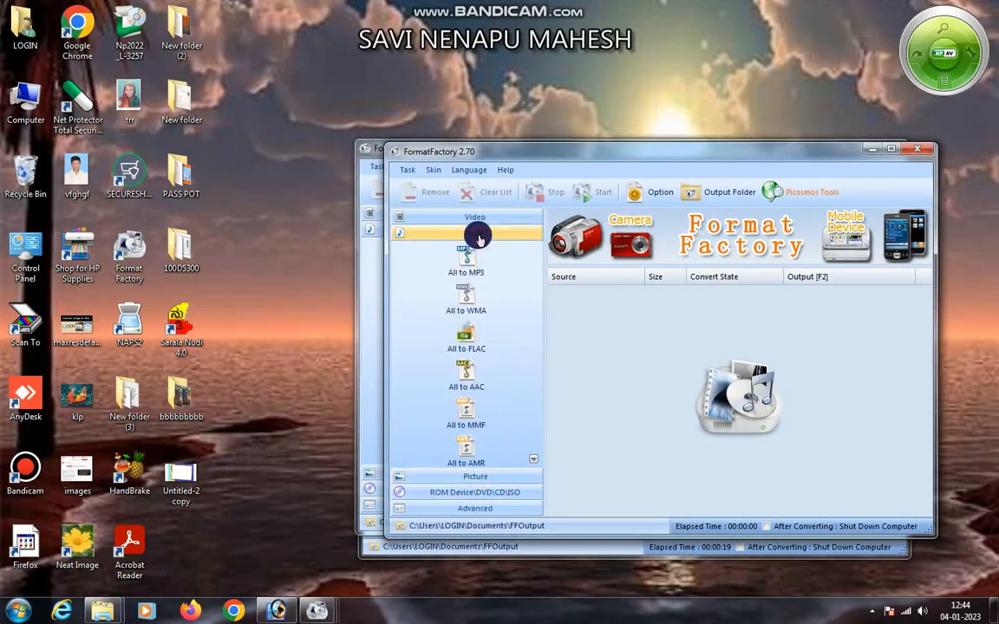
left_click(485, 223)
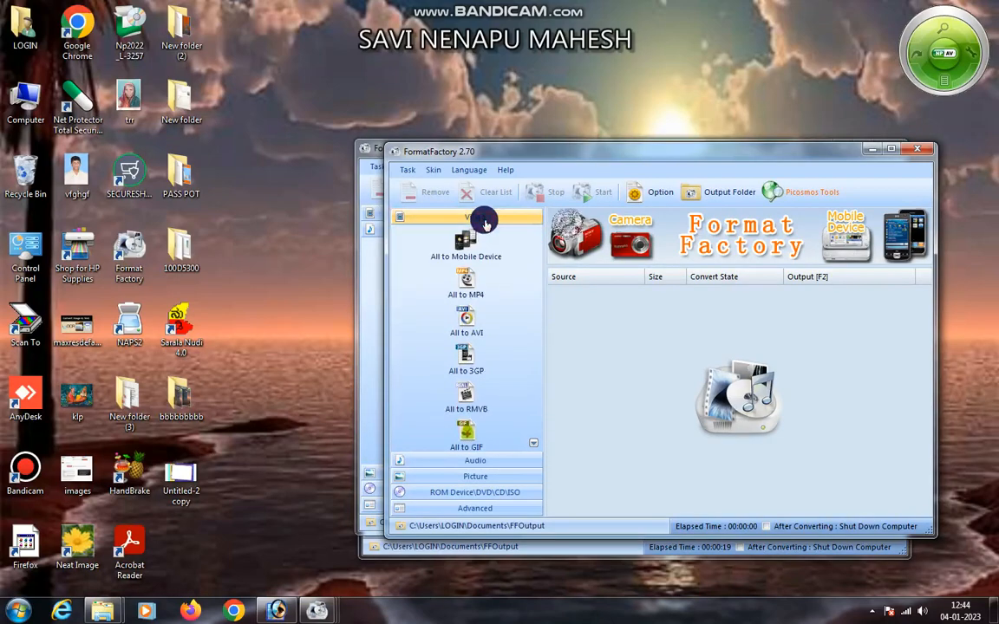
- Look at the picture and audio conversion formats, and close all three open Format Factory windows
left_click(479, 479)
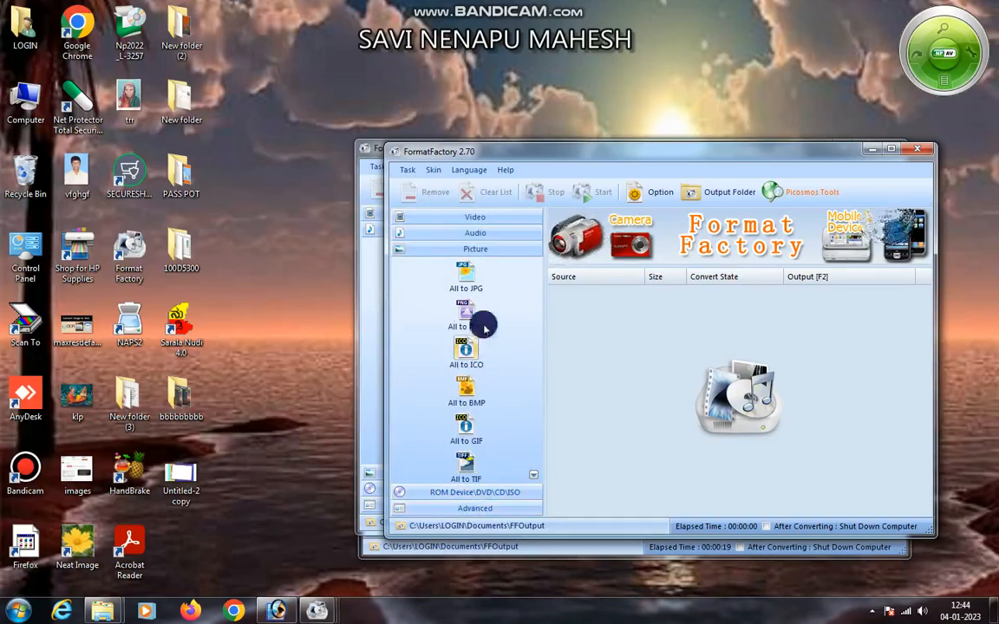
left_click(475, 232)
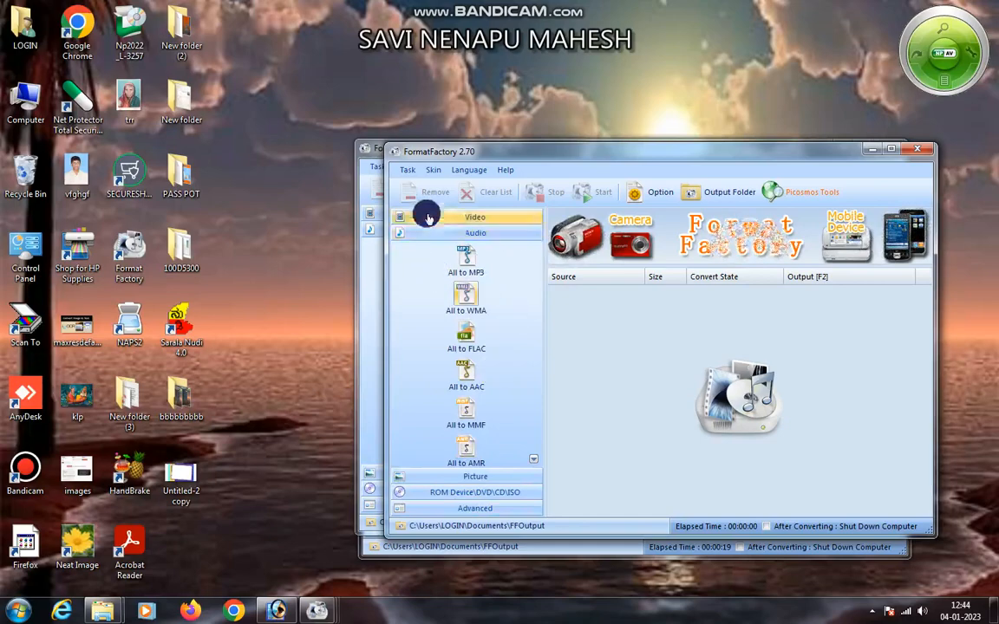
left_click(917, 149)
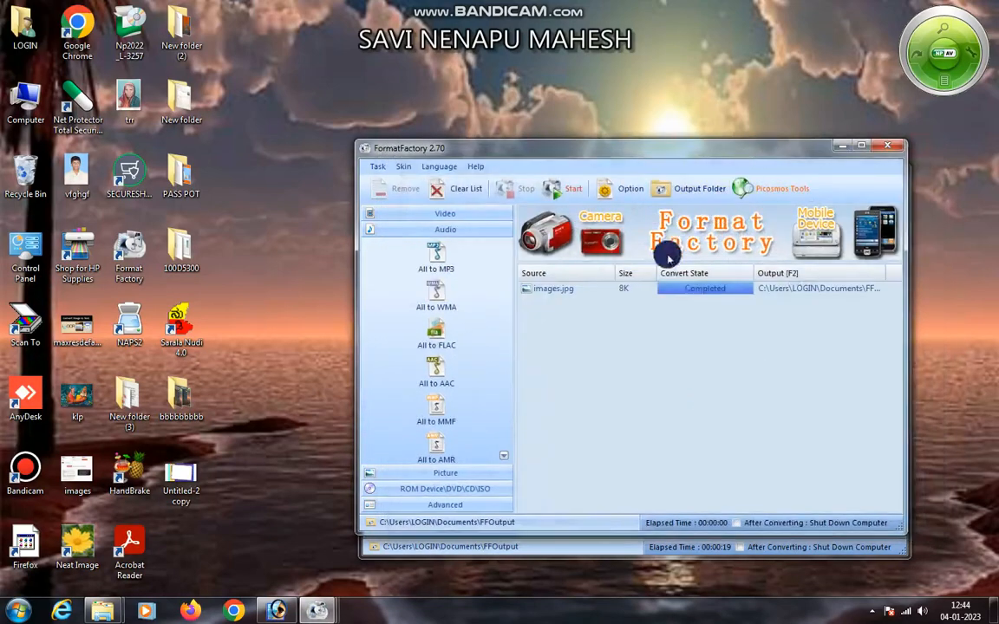
left_click(885, 147)
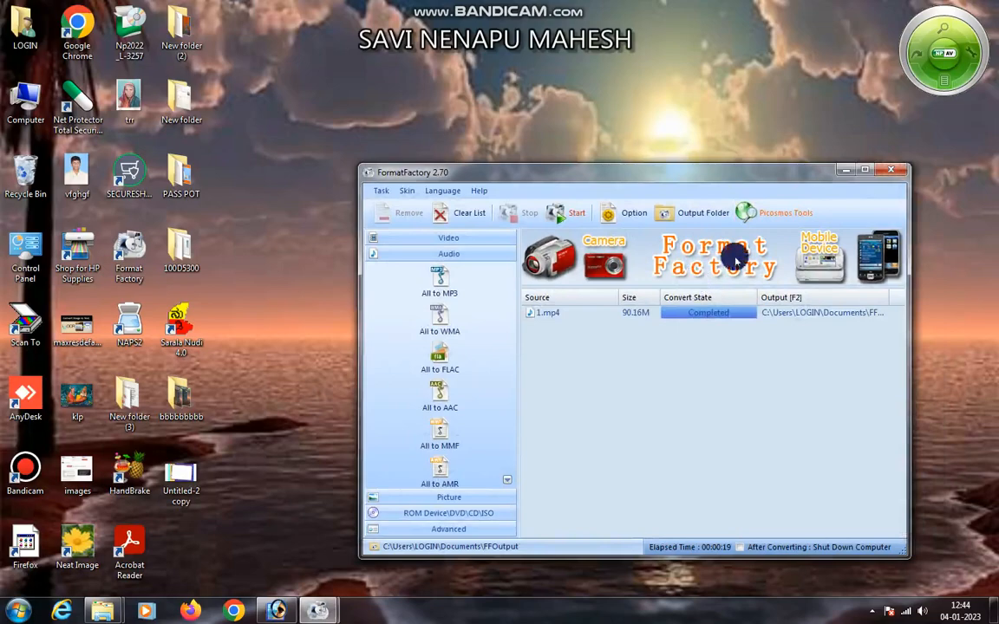
left_click(890, 169)
- Open a fresh Format Factory window, show its Advanced tools, and move the window clear of the desktop icons
double_click(129, 253)
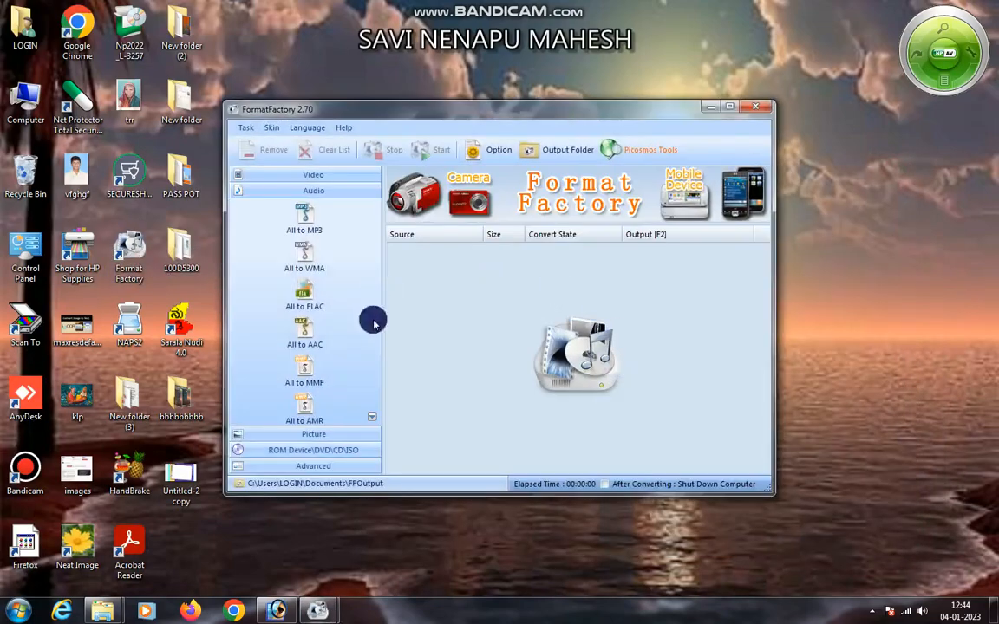
left_click(323, 468)
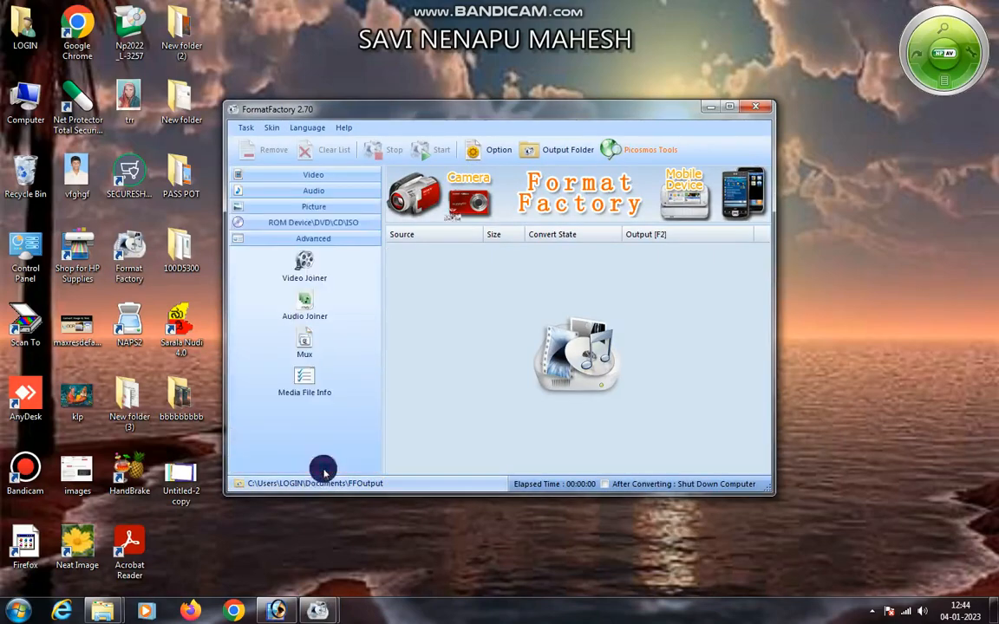
left_click_drag(515, 120, 596, 118)
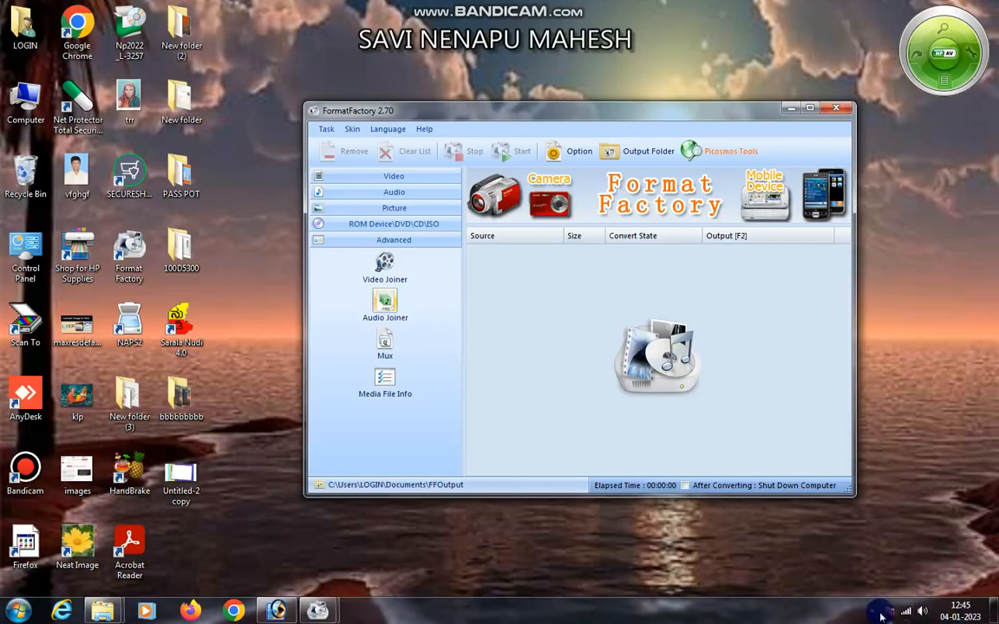
left_click(882, 613)
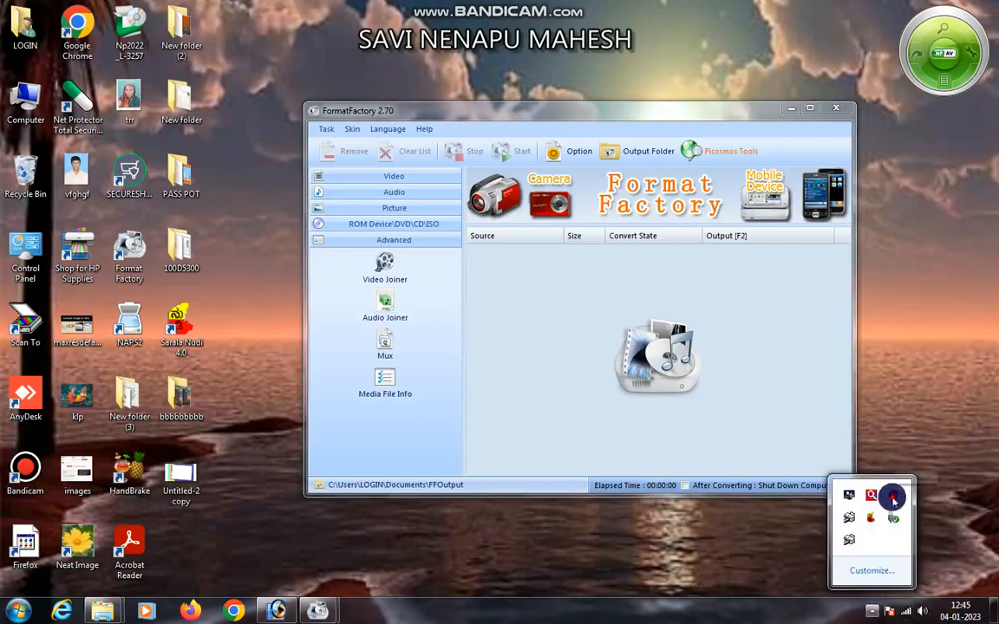
left_click(893, 498)
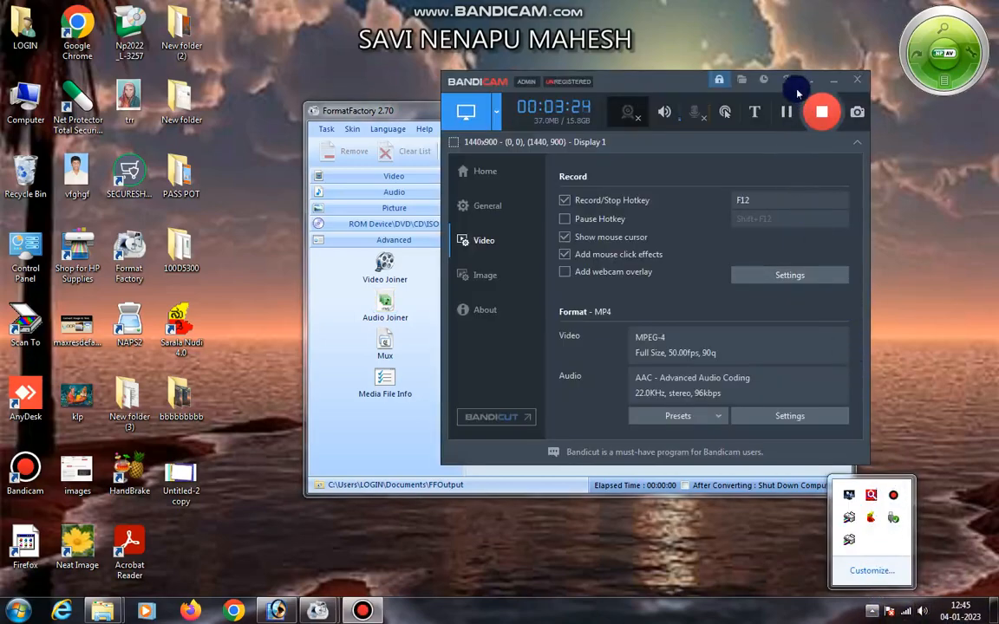
left_click(833, 81)
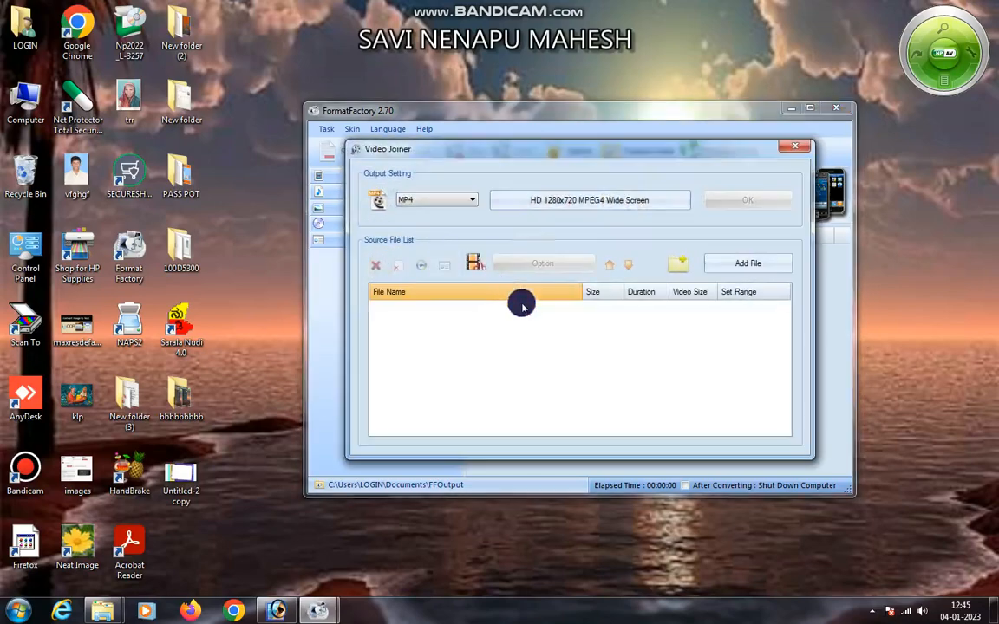
- Start adding files in Video Joiner and move videos 1 and 1 (2) from the desktop folder bbbbbbbbb into New folder (3)
left_click(743, 263)
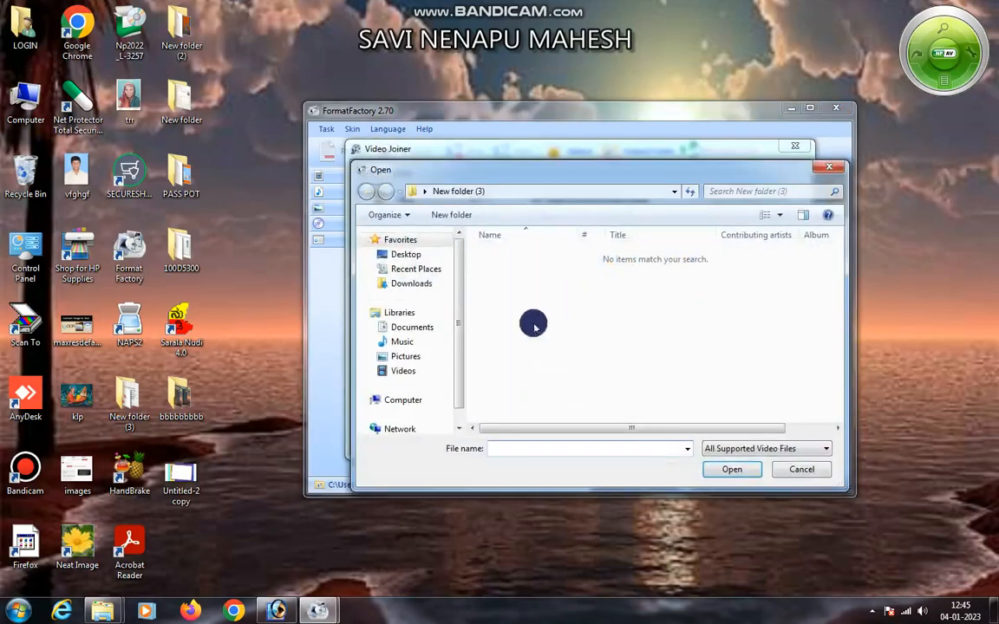
double_click(187, 406)
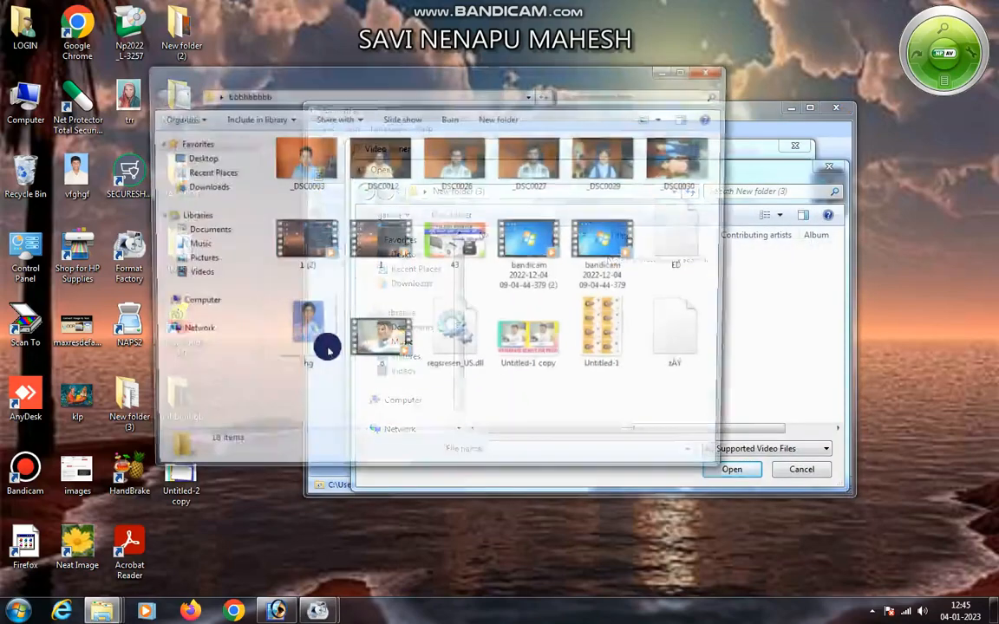
left_click(379, 252)
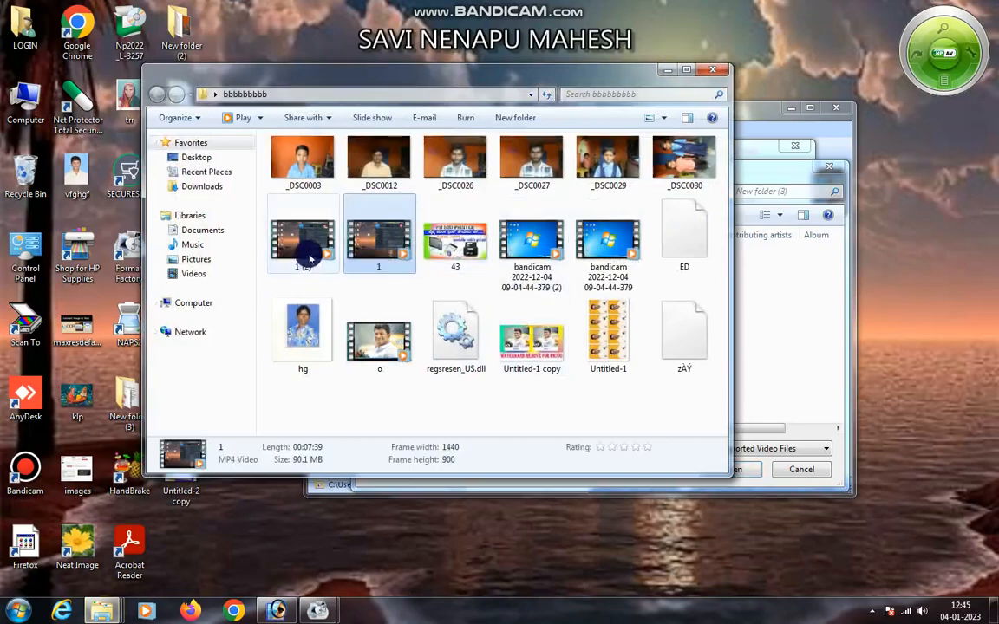
left_click(304, 247)
left_click(374, 248, "ctrl")
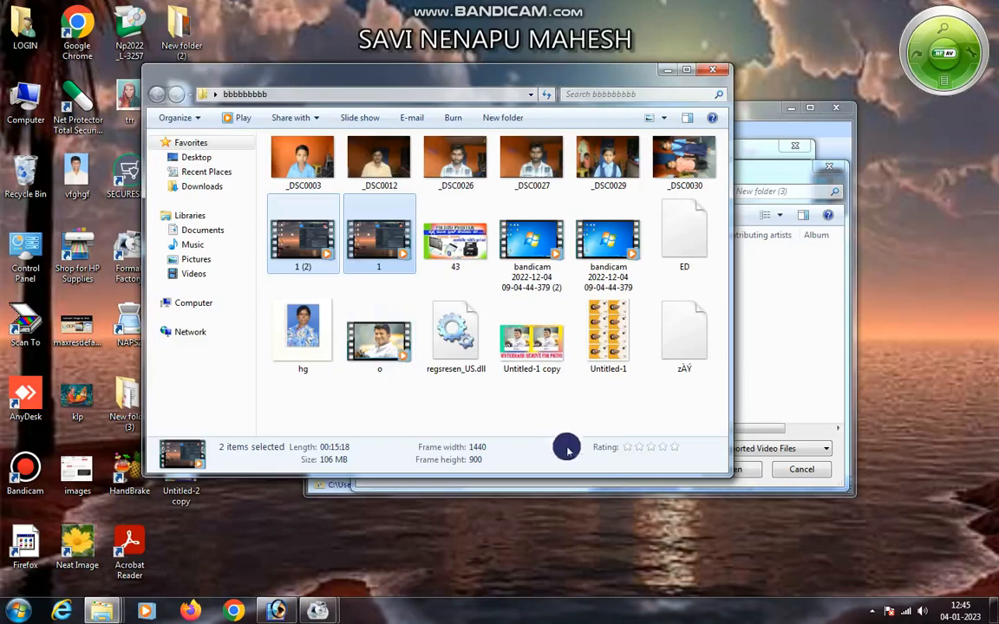
left_click_drag(470, 78, 397, 81)
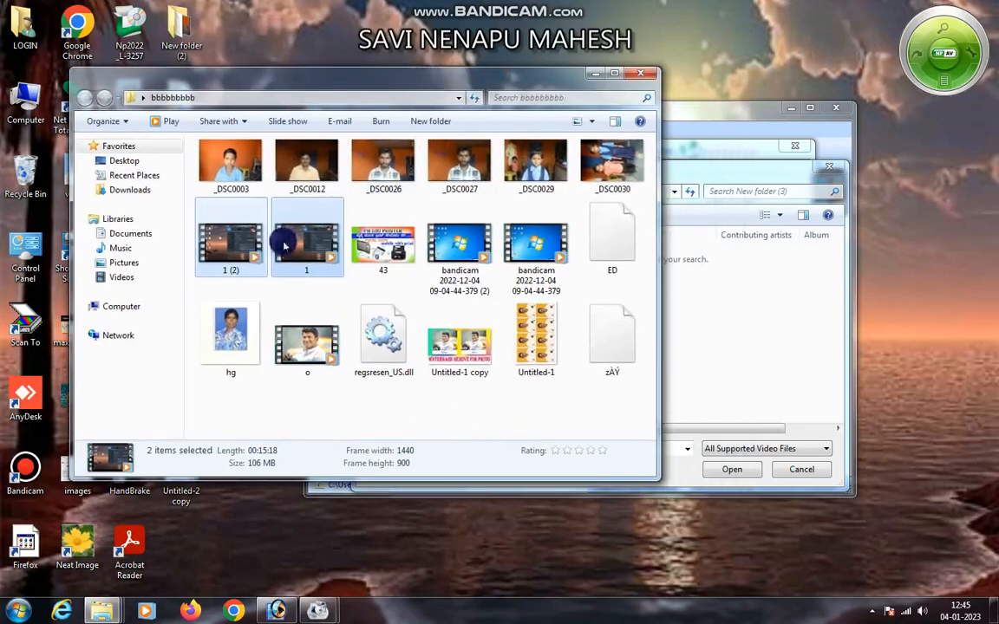
left_click_drag(230, 247, 742, 346)
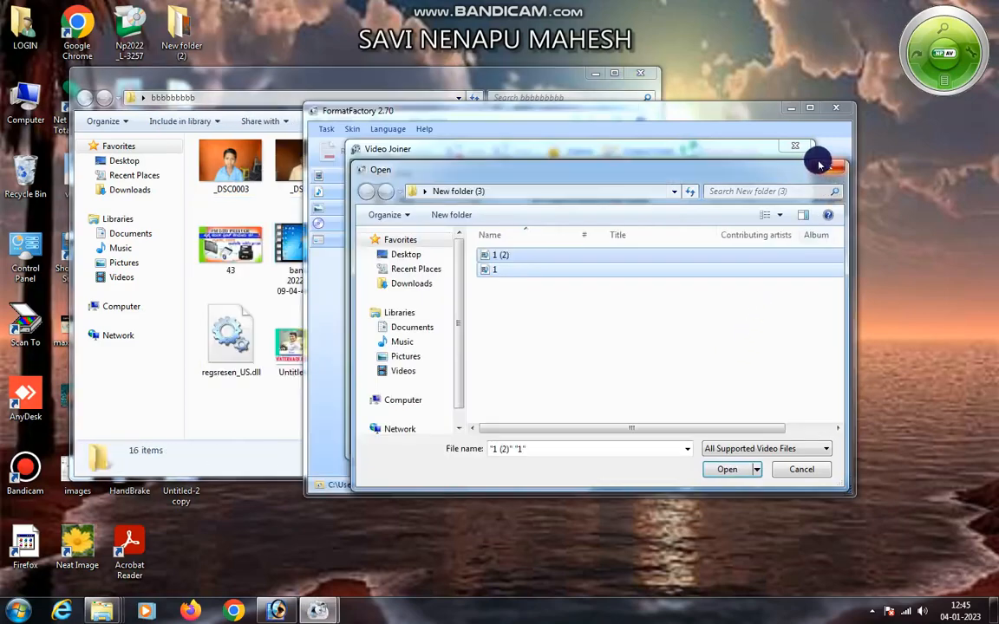
- Add 1 (2).mp4 and 1.mp4 from New folder (3) to Video Joiner and queue the join with MP4 output
left_click(820, 165)
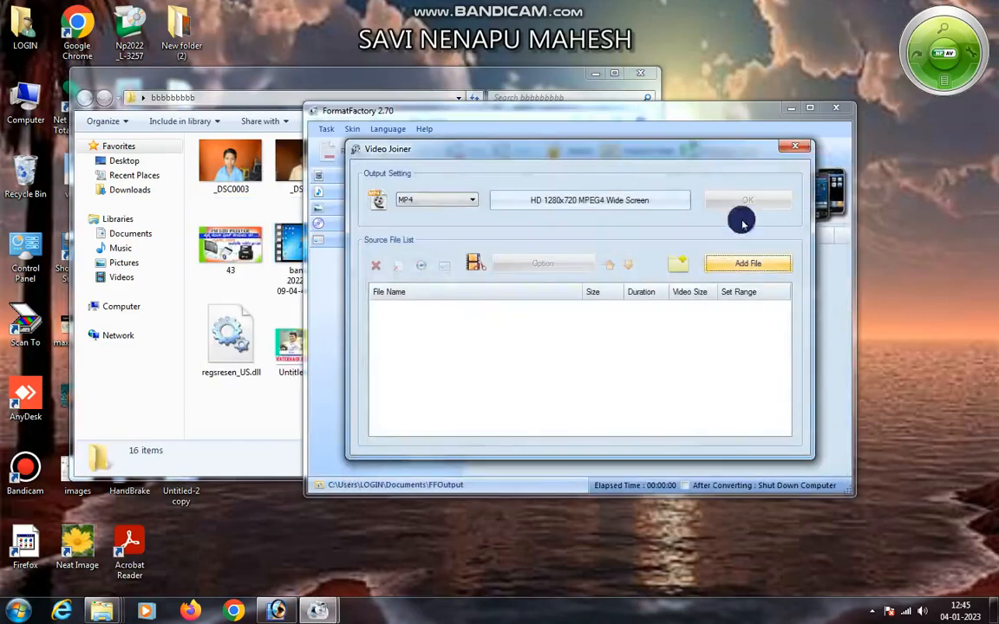
left_click(733, 274)
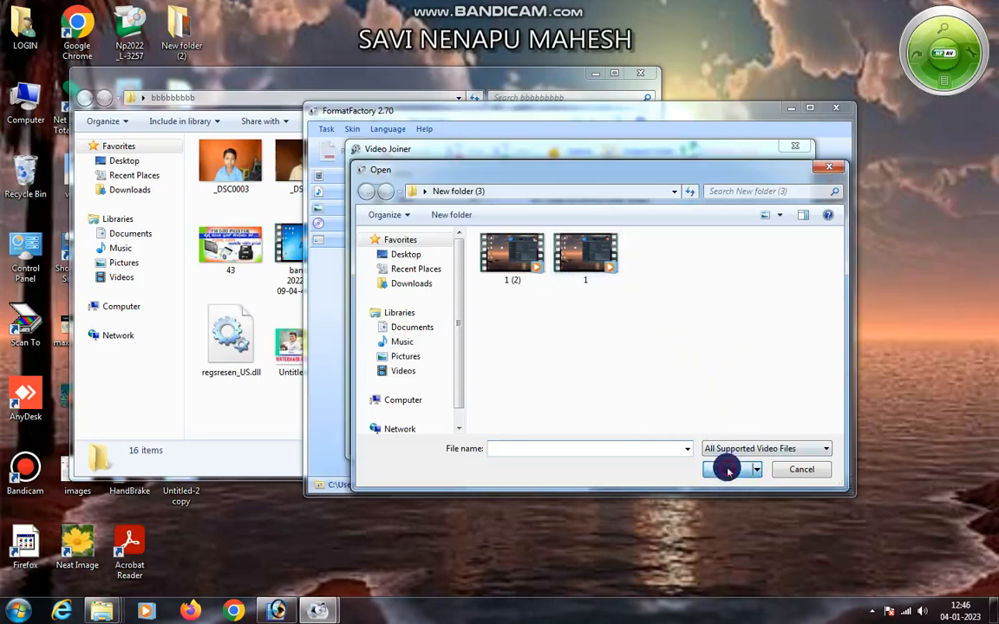
left_click(829, 165)
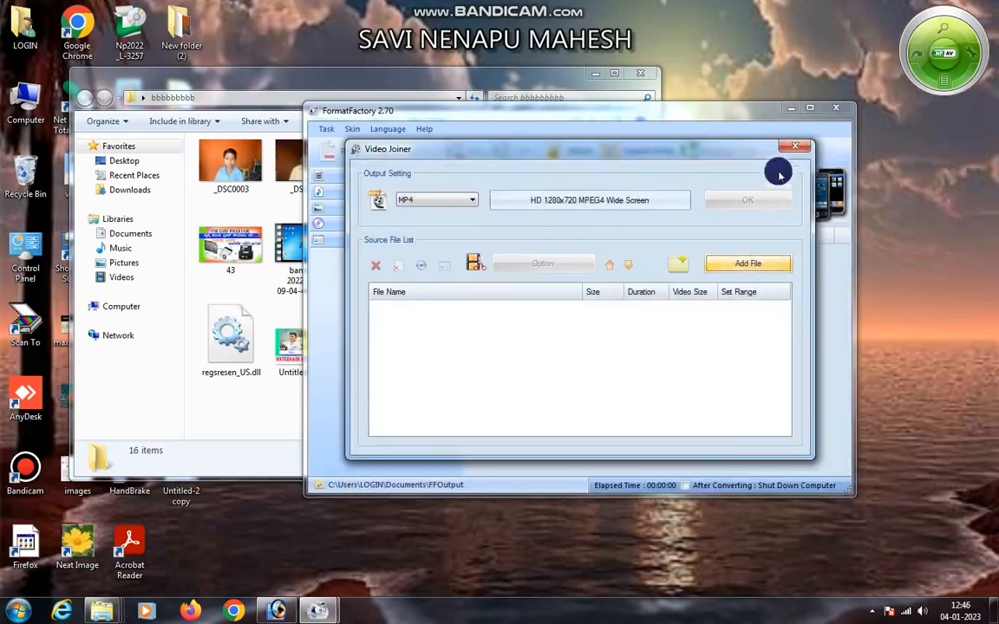
left_click(748, 263)
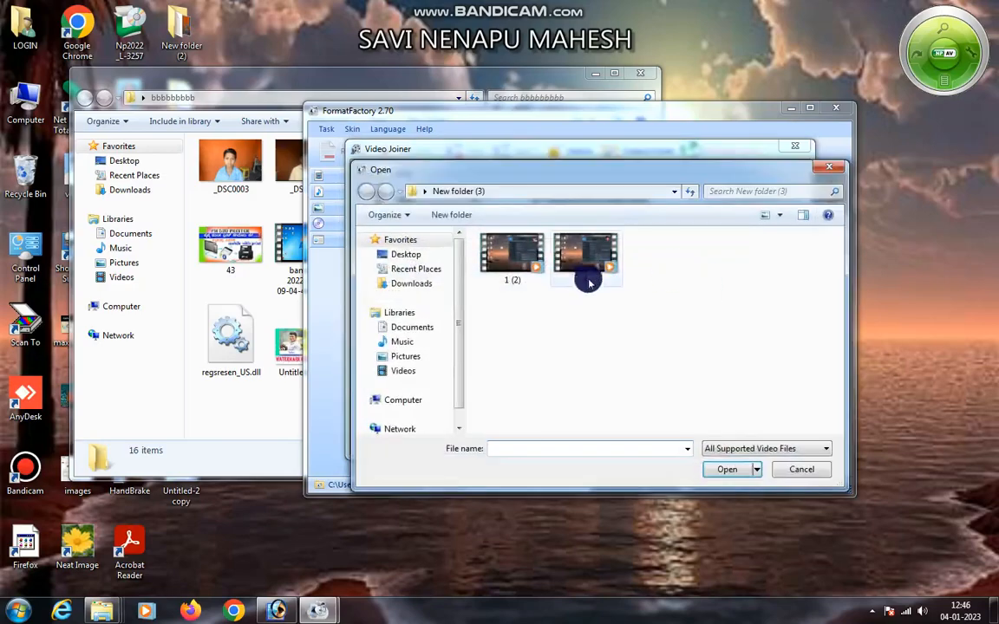
left_click(585, 269)
left_click(510, 267, "ctrl")
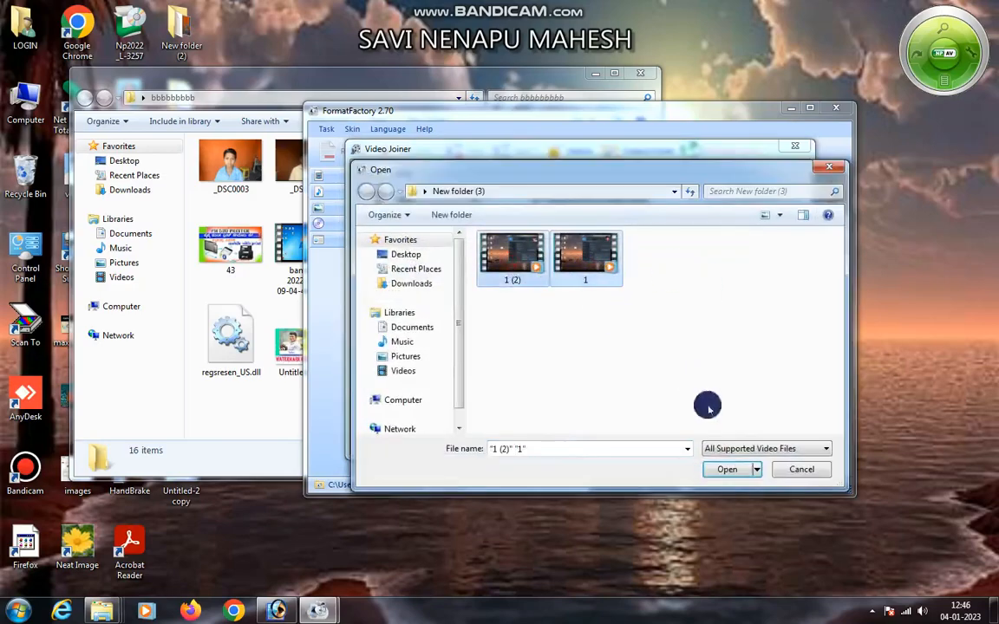
left_click(727, 470)
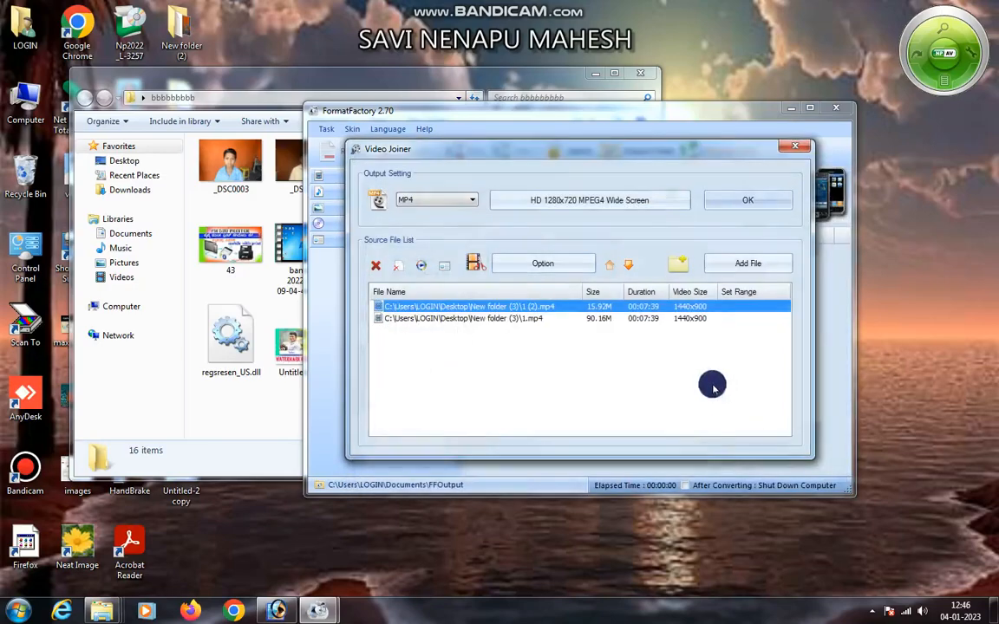
left_click(744, 199)
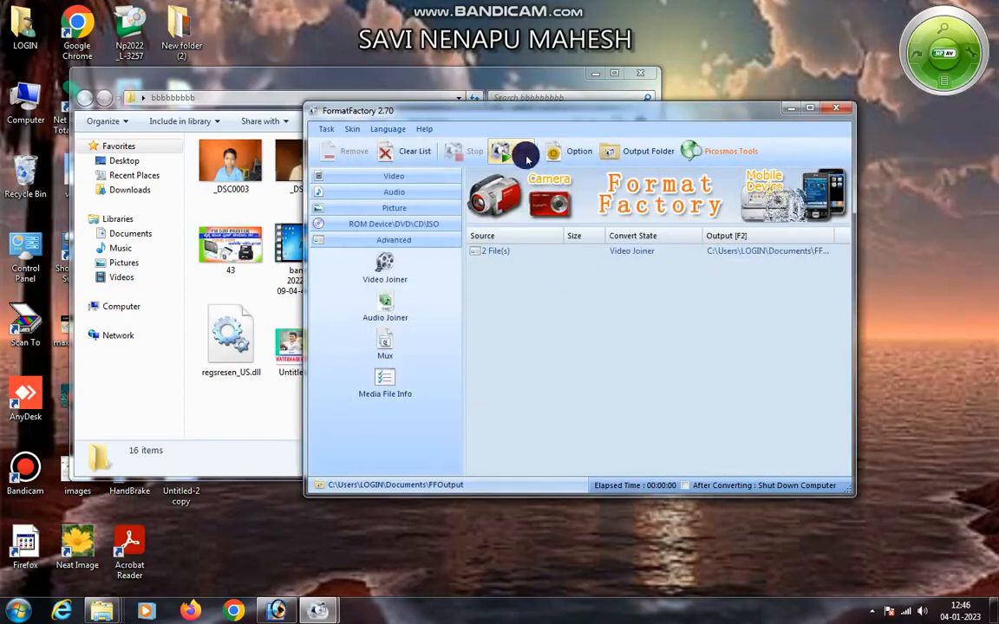
- Examine the queued join task's video output settings, and close Format Factory without starting the task
right_click(497, 250)
left_click(512, 259)
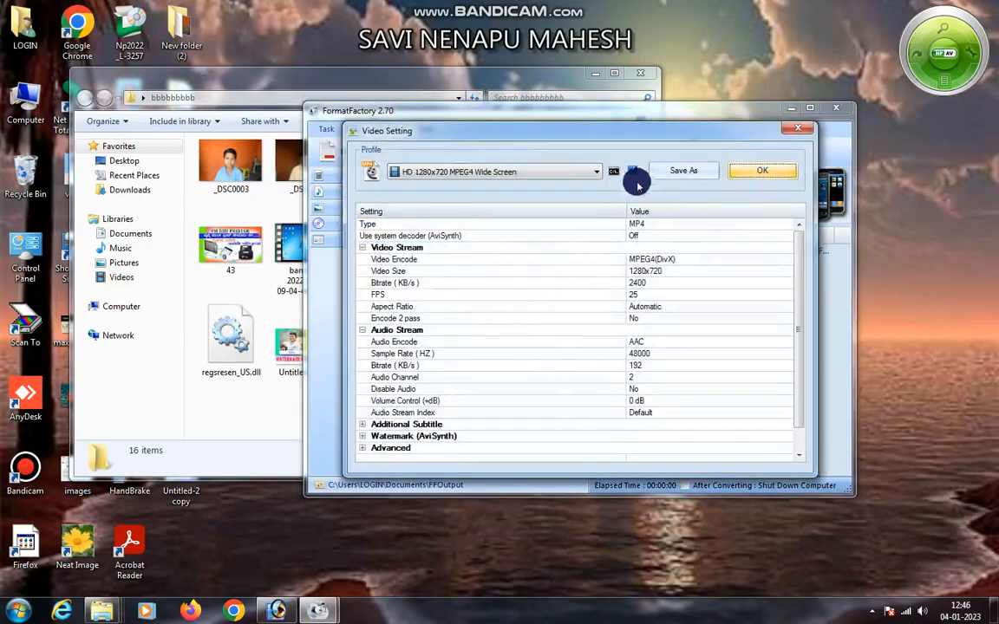
left_click(797, 129)
left_click(839, 110)
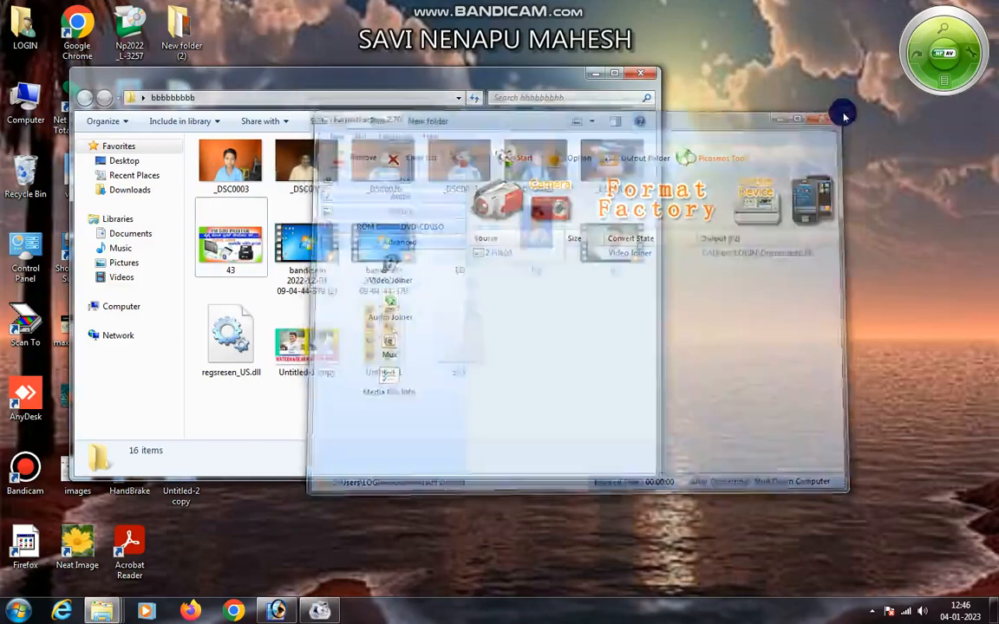
- Open Format Factory again with its Advanced tools showing, and arrange its window beside the bbbbbbbbb folder window
left_click_drag(426, 87, 613, 83)
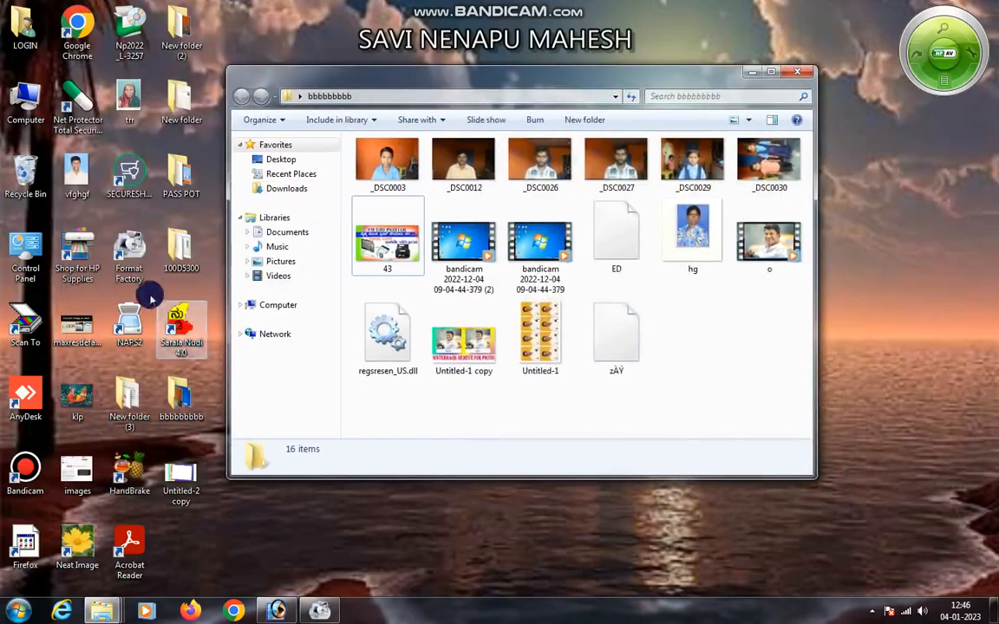
double_click(130, 251)
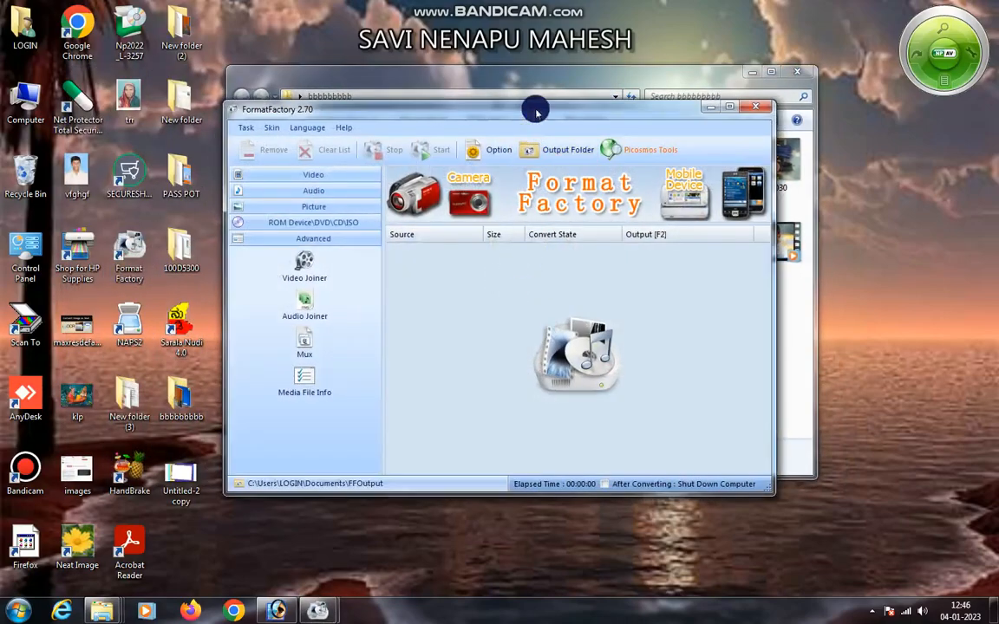
left_click_drag(535, 107, 817, 165)
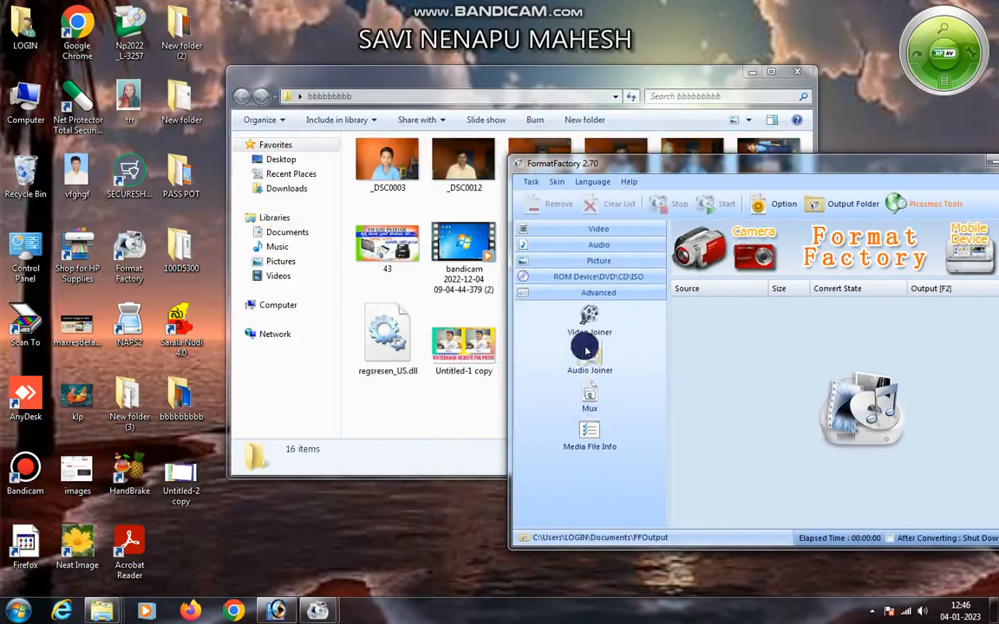
left_click_drag(621, 165, 458, 147)
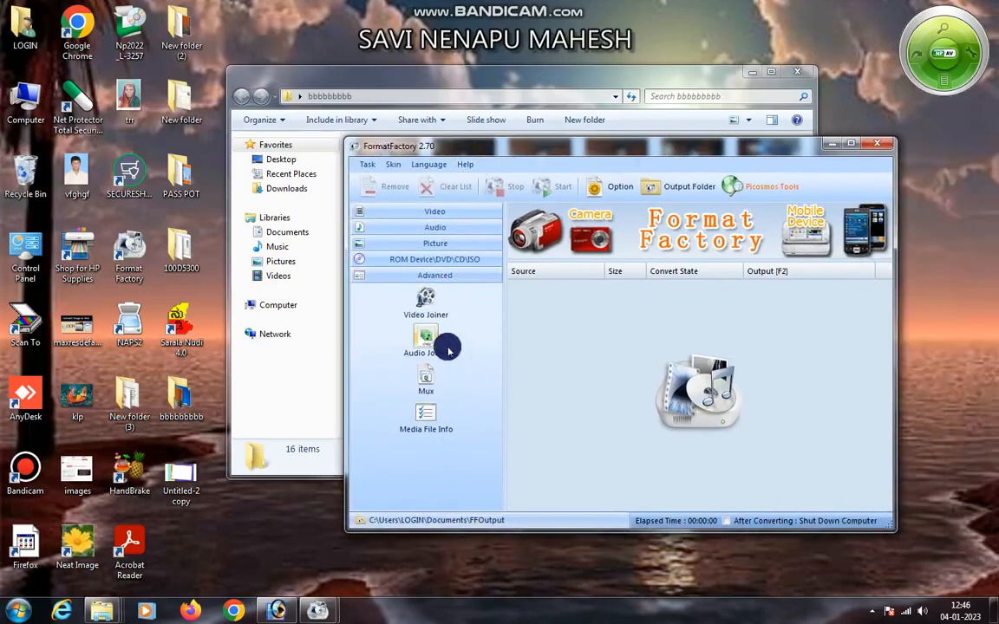
left_click(441, 277)
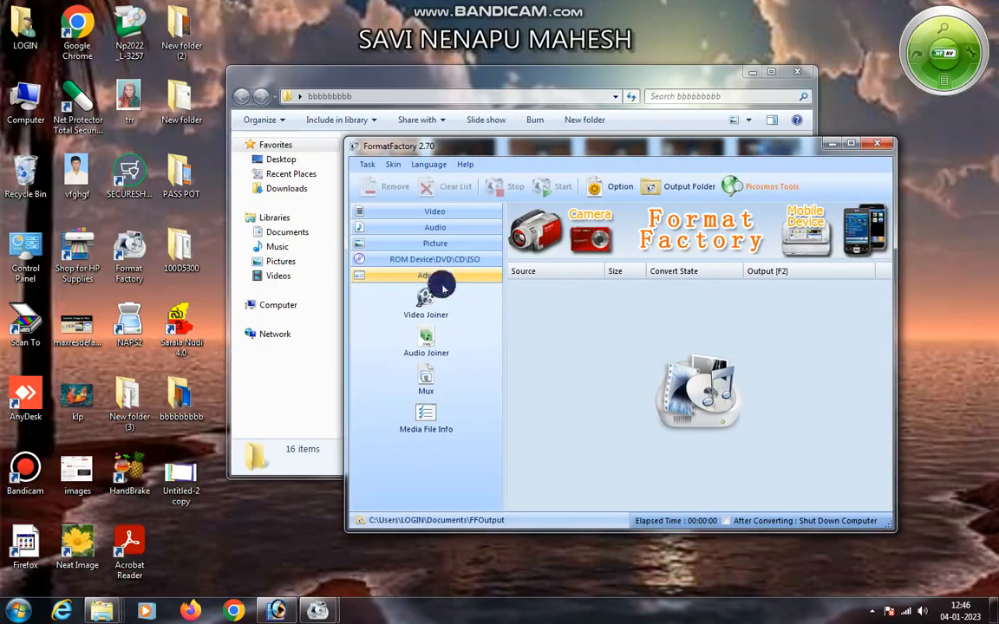
- Add the two MP3Cut audio files from New folder (3) to Audio Joiner with High quality MP3 output and start the join
left_click(411, 309)
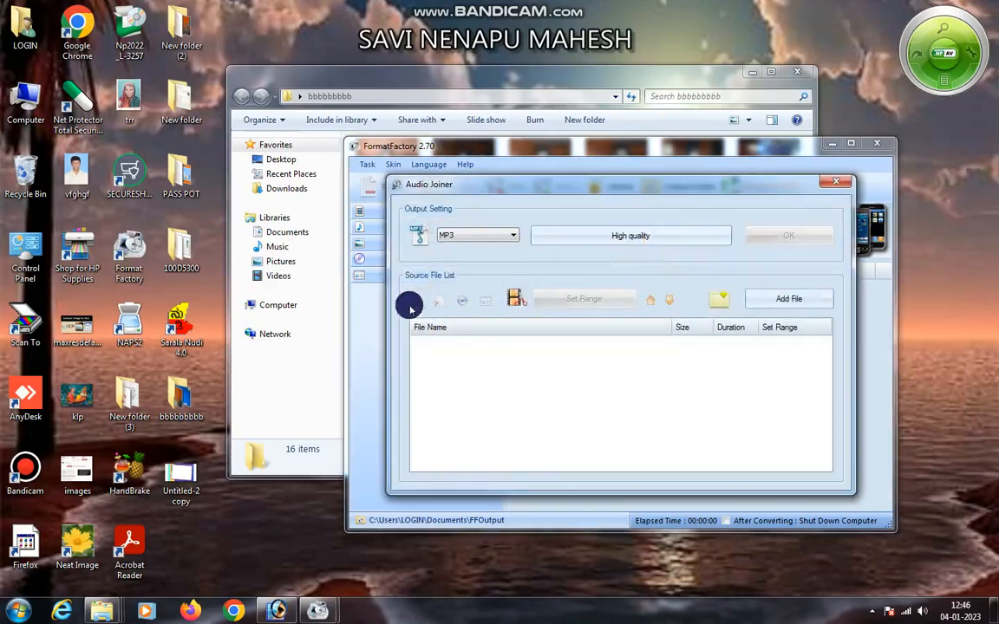
left_click(585, 146)
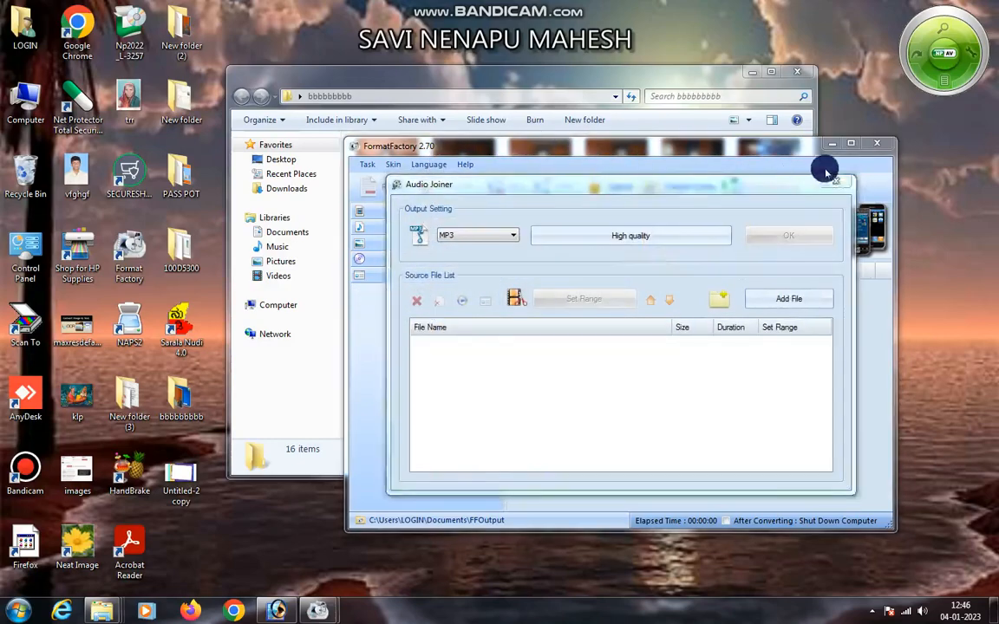
left_click(785, 298)
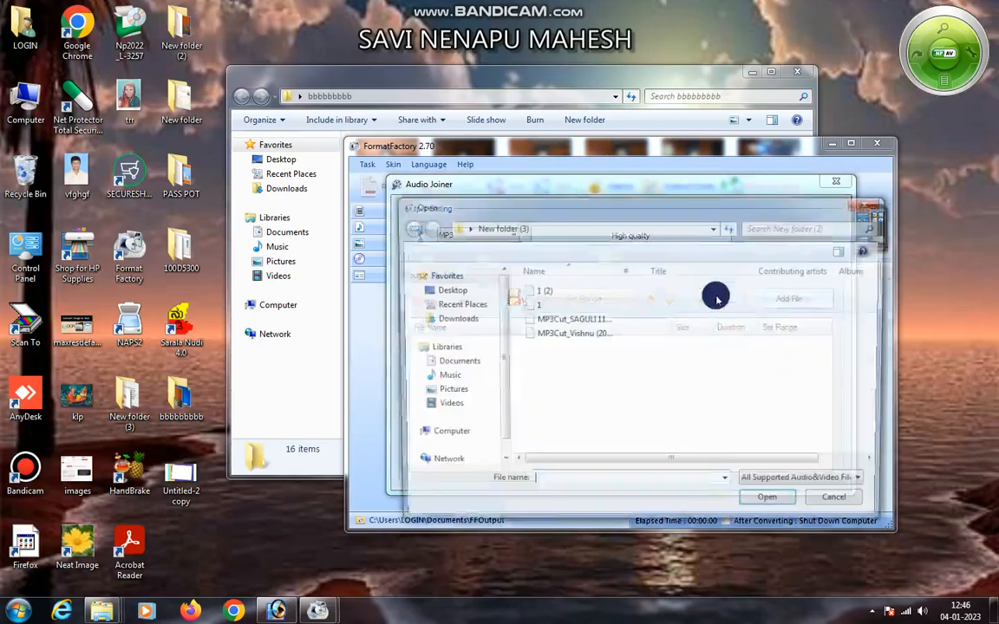
left_click_drag(556, 353, 552, 323)
left_click(759, 505)
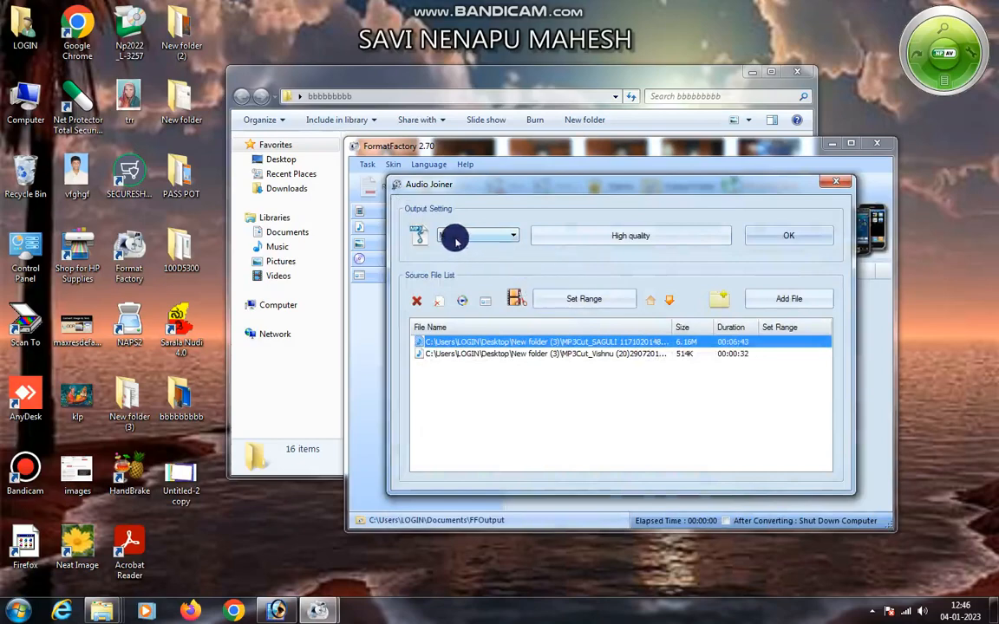
left_click(798, 246)
left_click(561, 193)
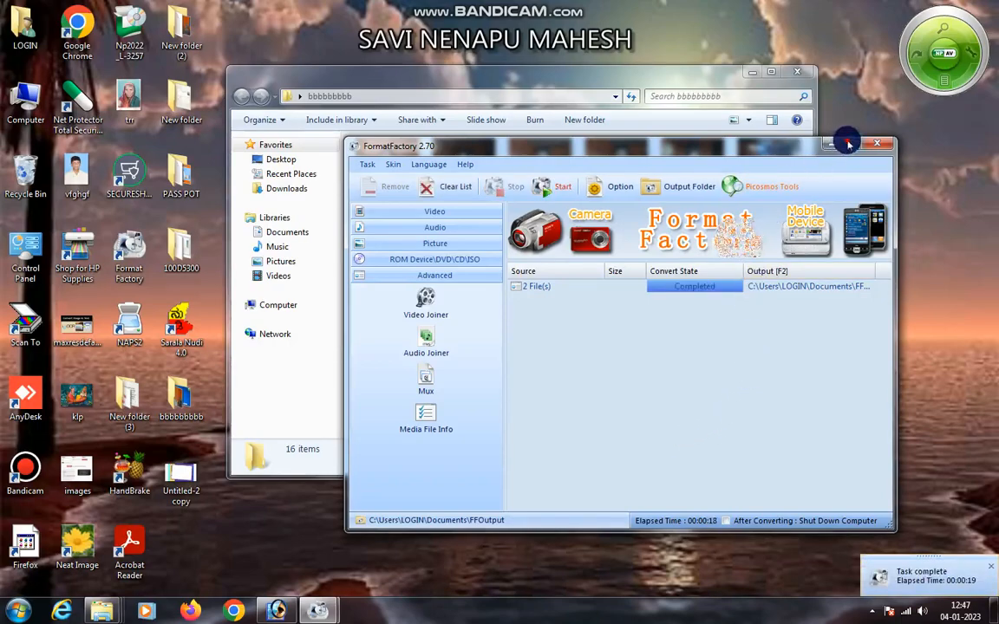
- Maximize the Format Factory window, check the joined MP3's properties in the FFOutput folder, and close the folder
left_click(848, 144)
left_click(149, 588)
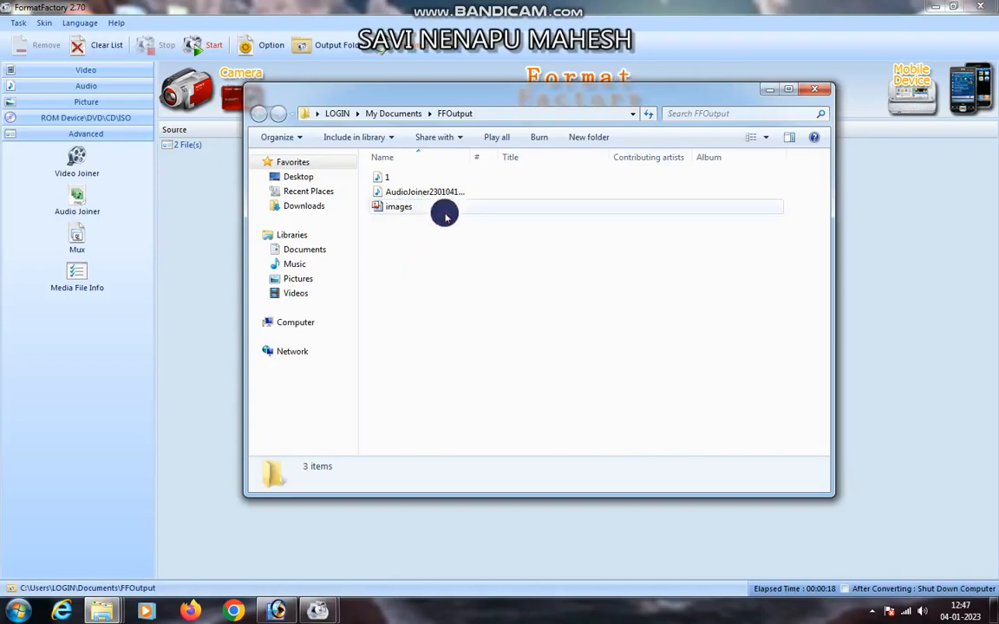
right_click(444, 192)
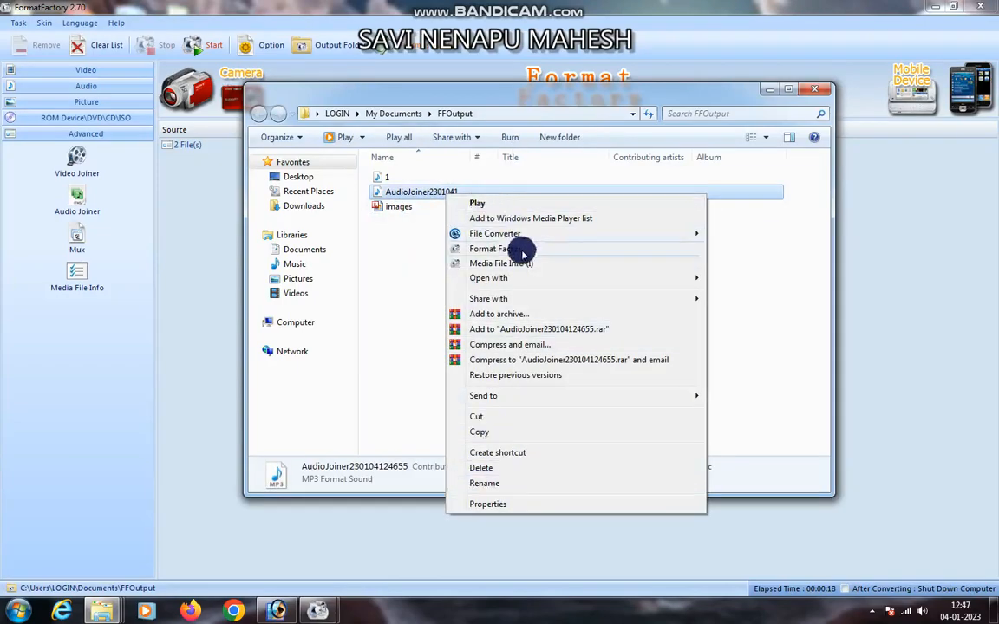
left_click(394, 263)
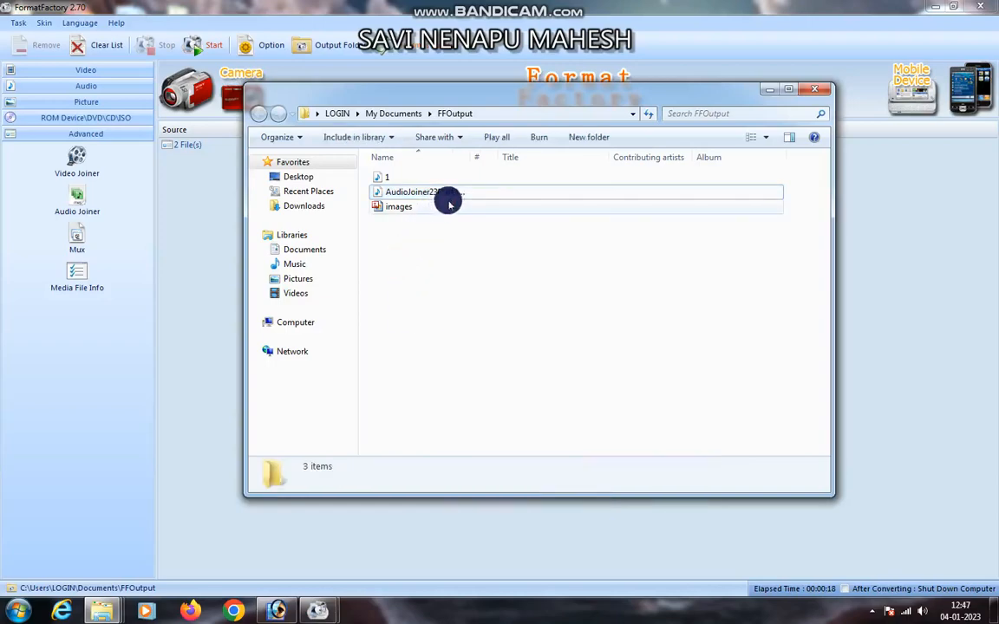
right_click(451, 192)
left_click(489, 500)
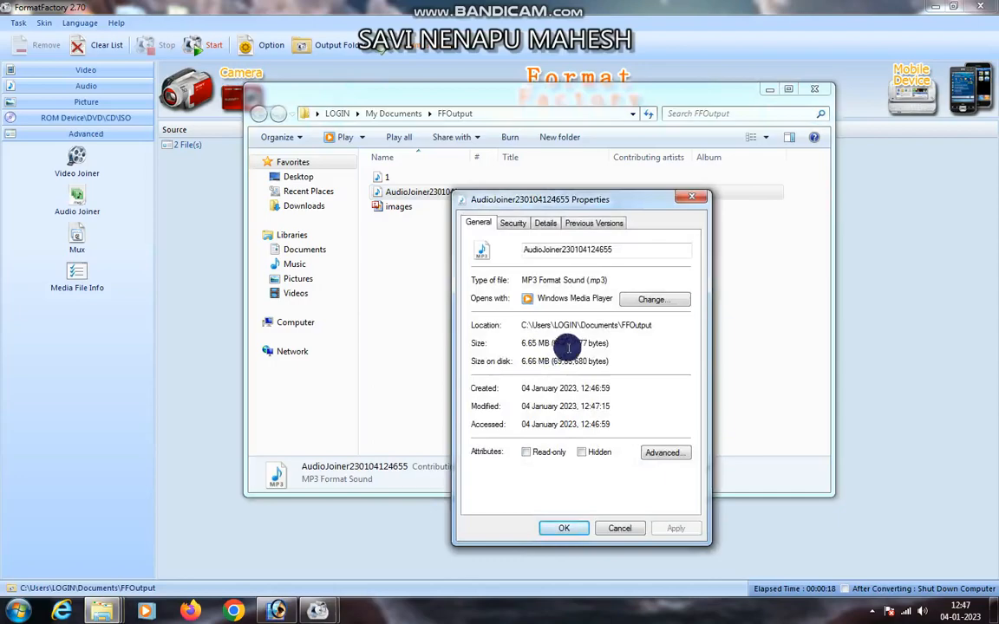
left_click(694, 201)
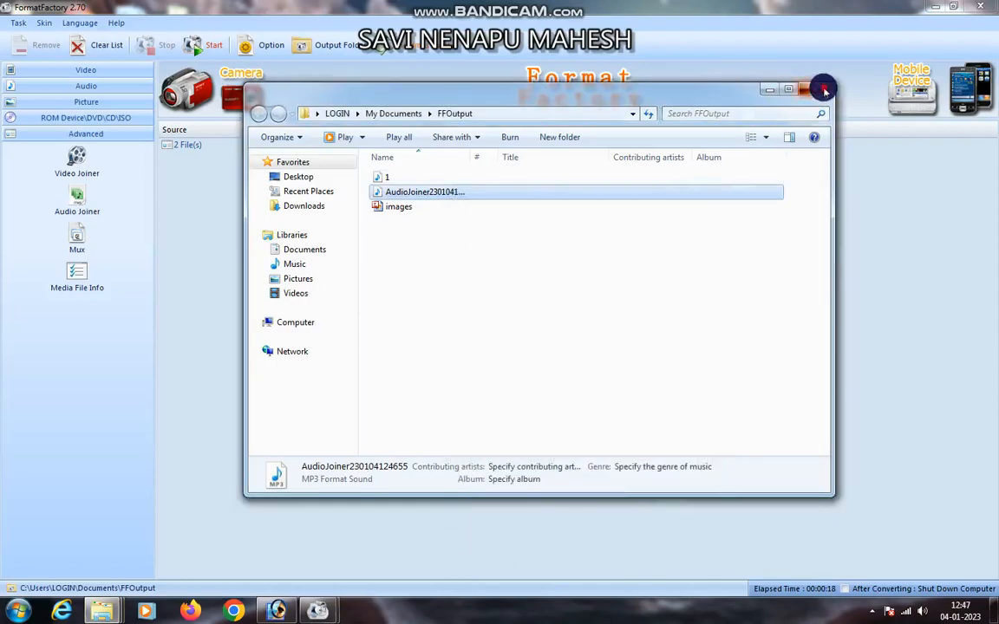
left_click(825, 90)
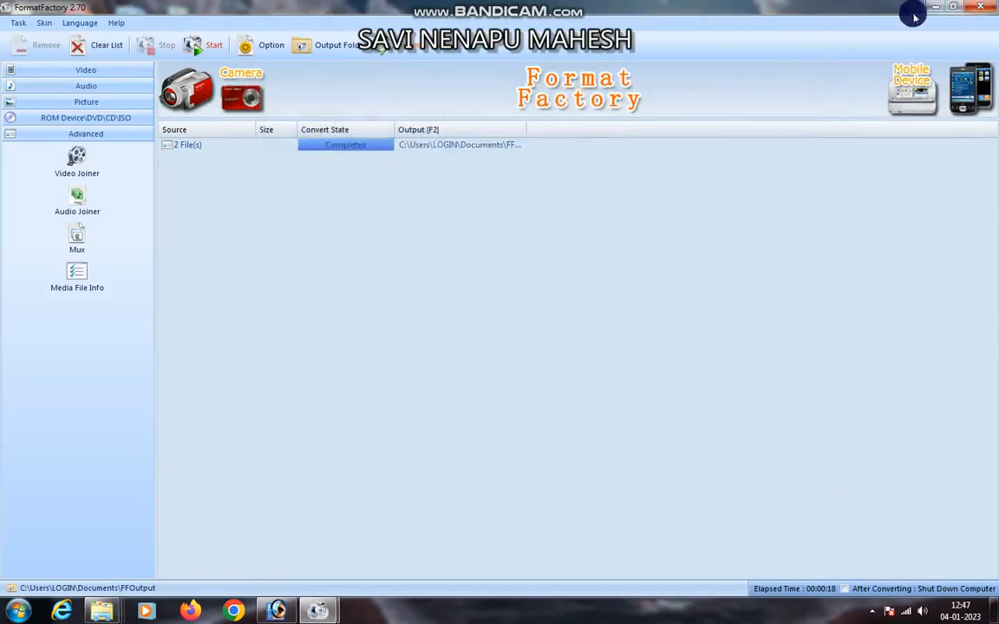
- Close Format Factory and the bbbbbbbbb folder, and reopen Format Factory in a maximized window
left_click(978, 7)
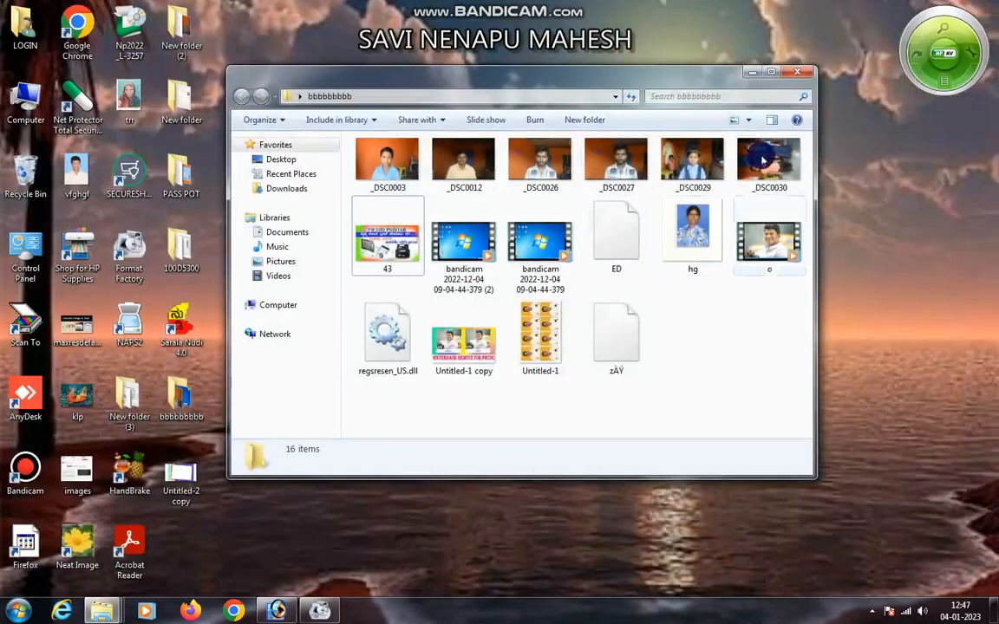
left_click(790, 73)
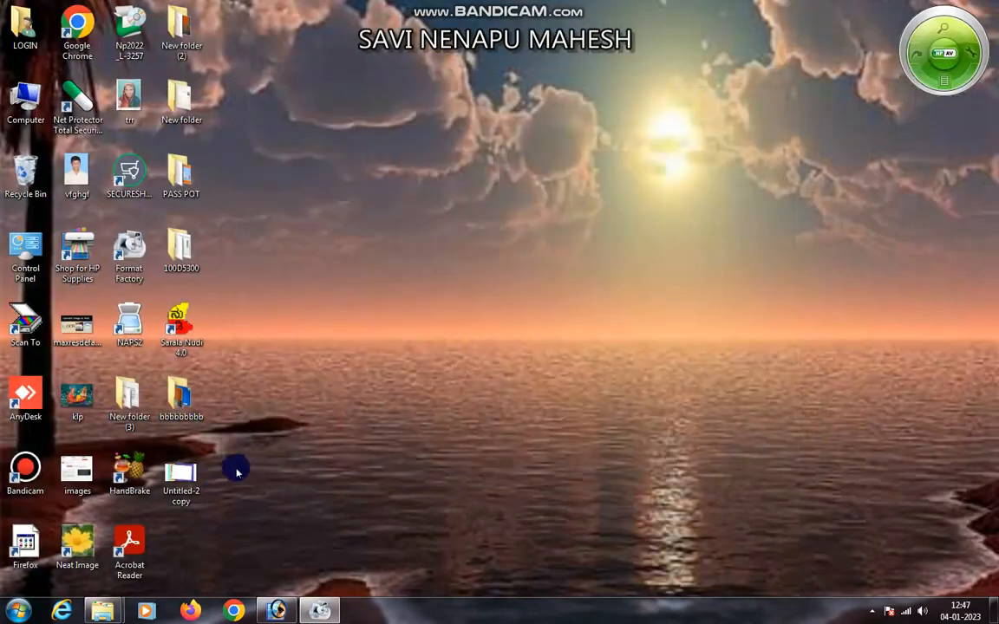
double_click(129, 248)
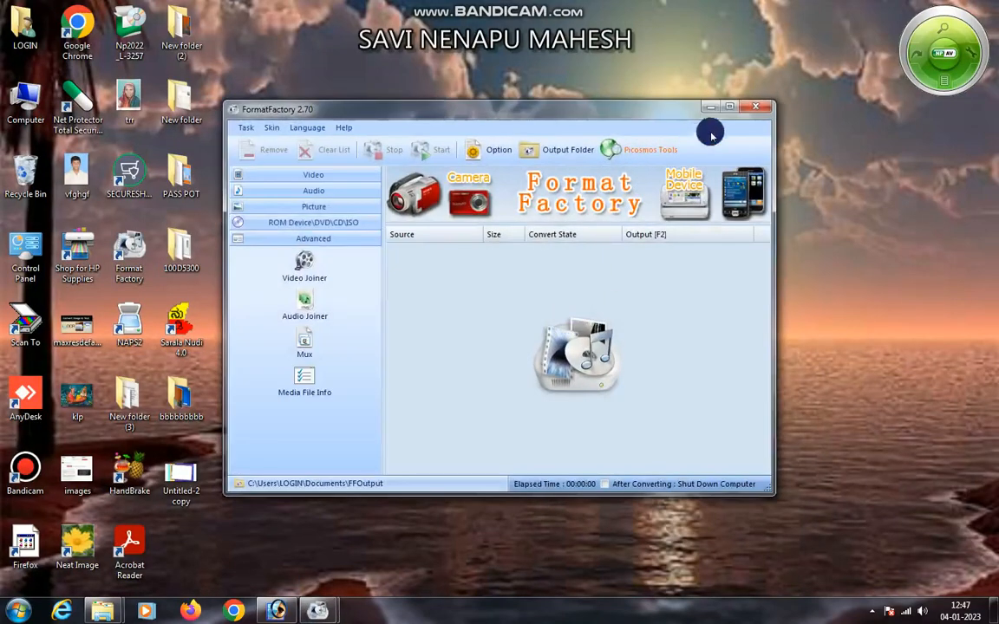
left_click(726, 108)
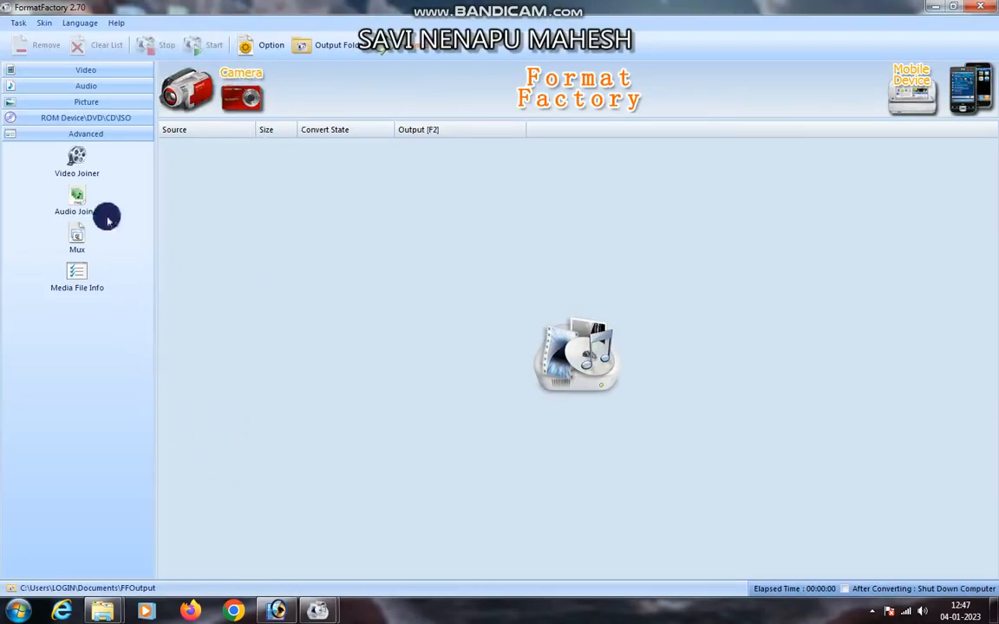
- Open the FFOutput folder again, view the converted images picture, and close both the picture viewer and the folder
left_click(132, 588)
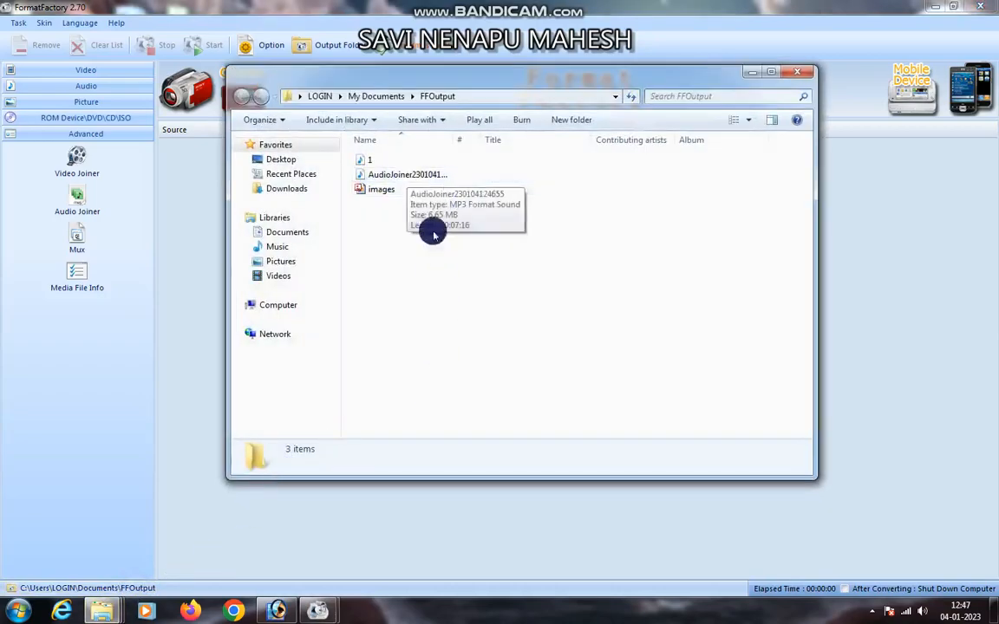
right_click(413, 176)
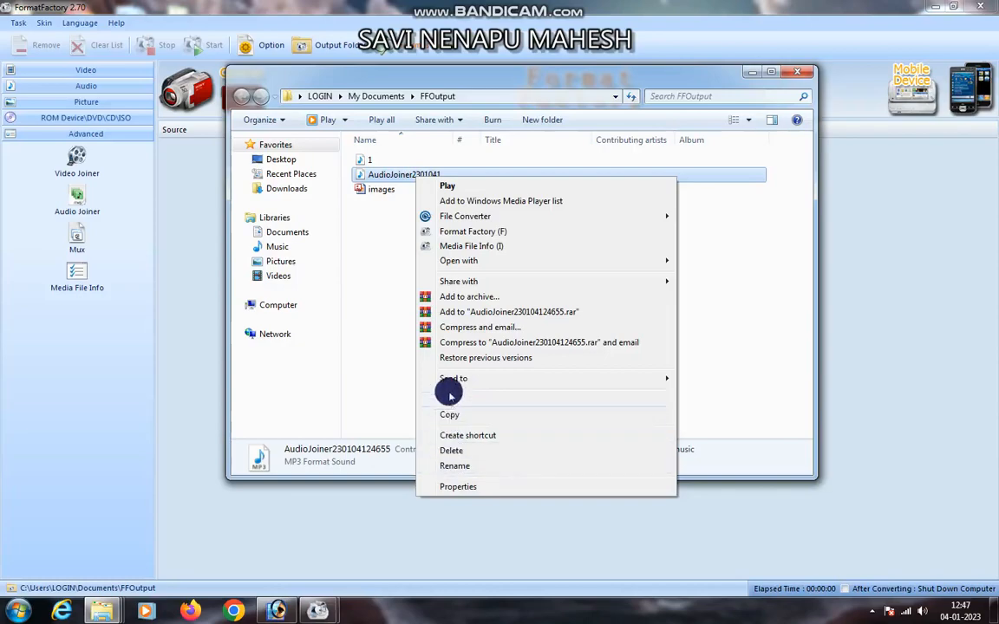
left_click(379, 261)
left_click(407, 191)
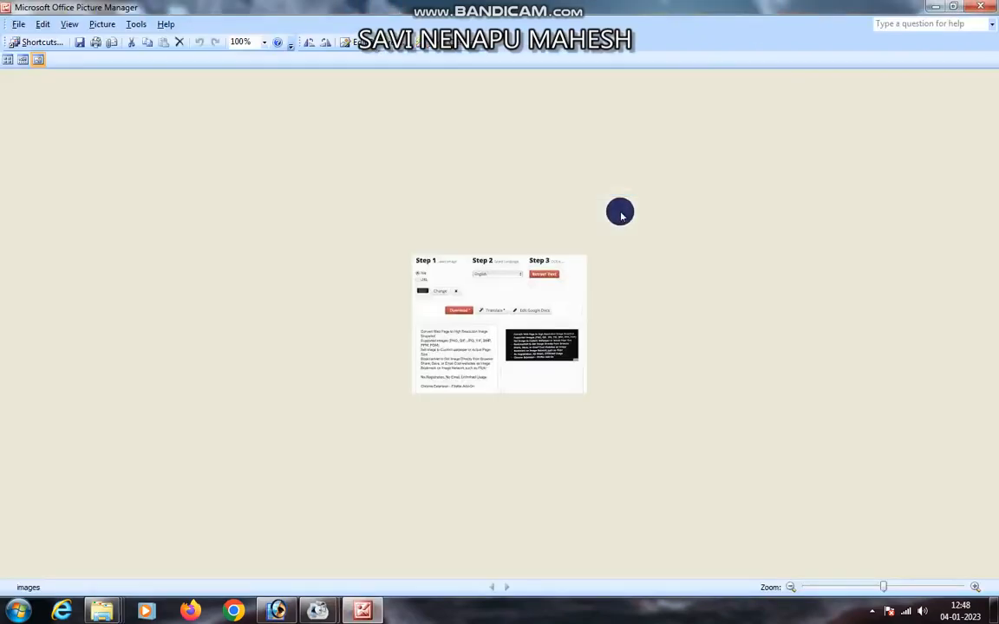
left_click(988, 6)
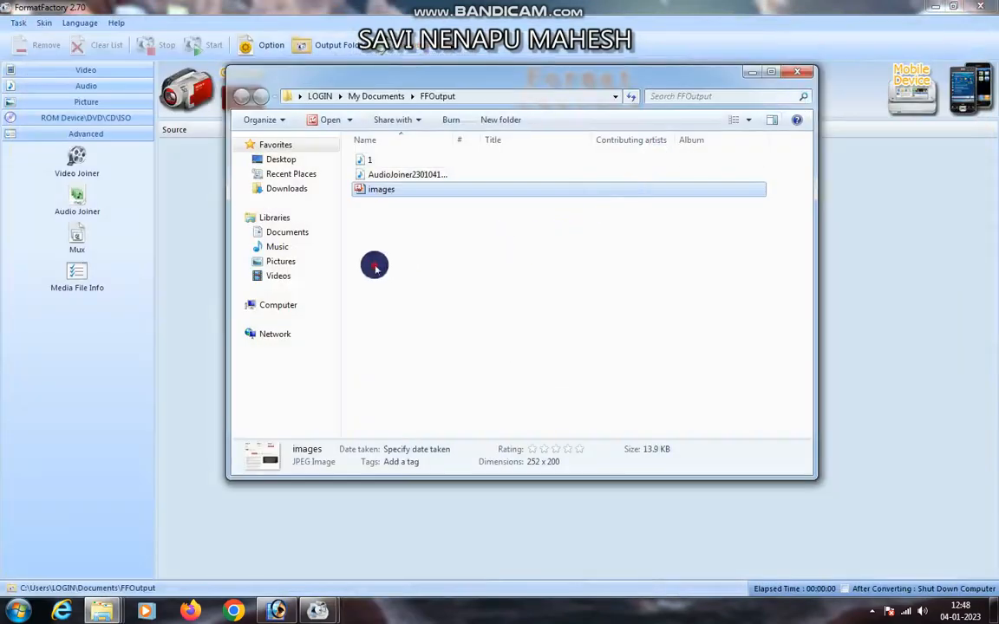
left_click(374, 266)
left_click(799, 74)
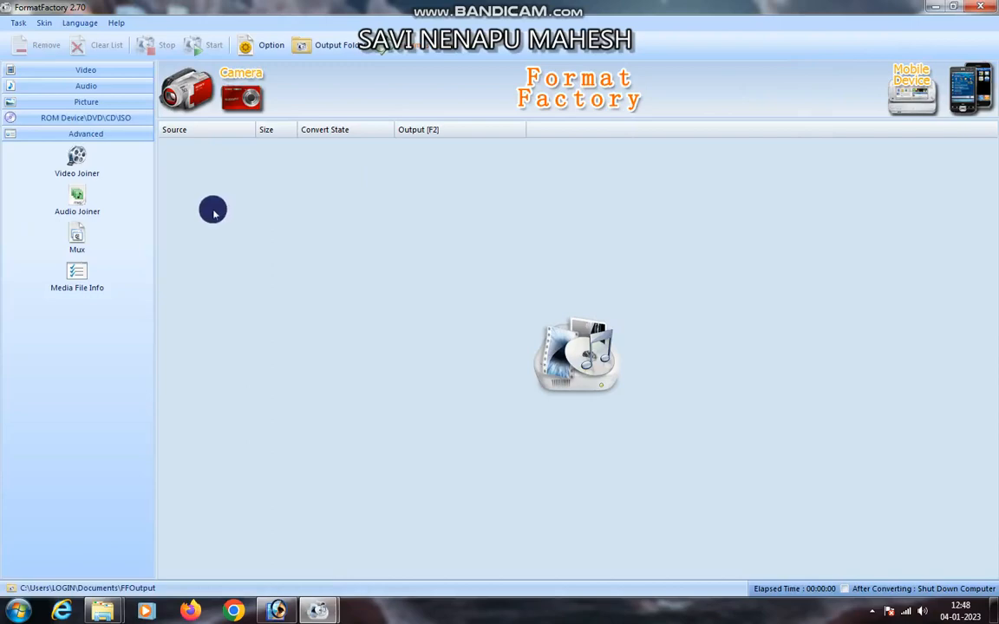
- Show the ROM Device\DVD\CD\ISO conversion tools, and close Format Factory
left_click(98, 117)
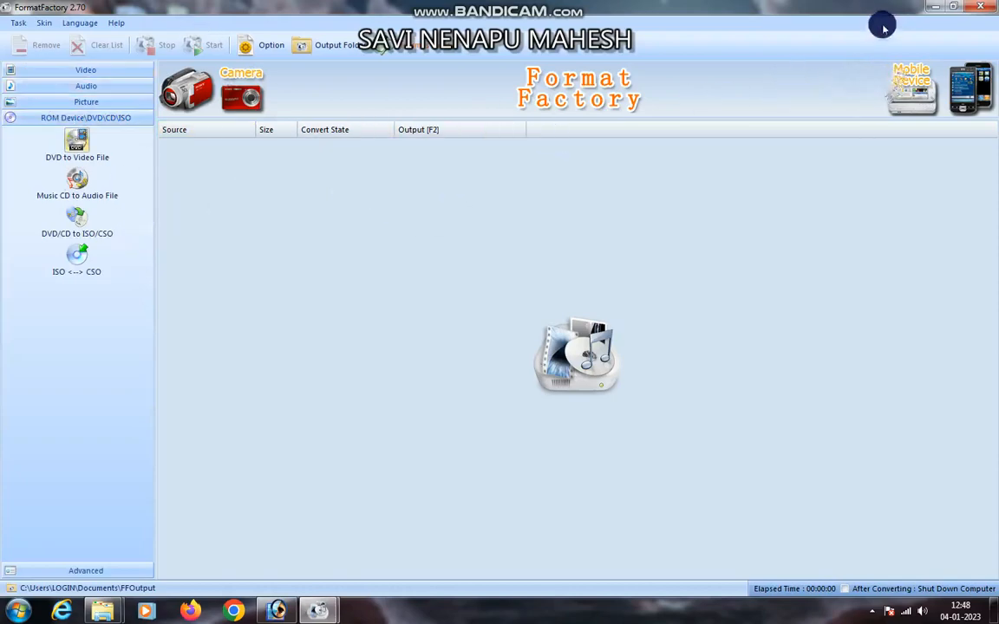
left_click(980, 8)
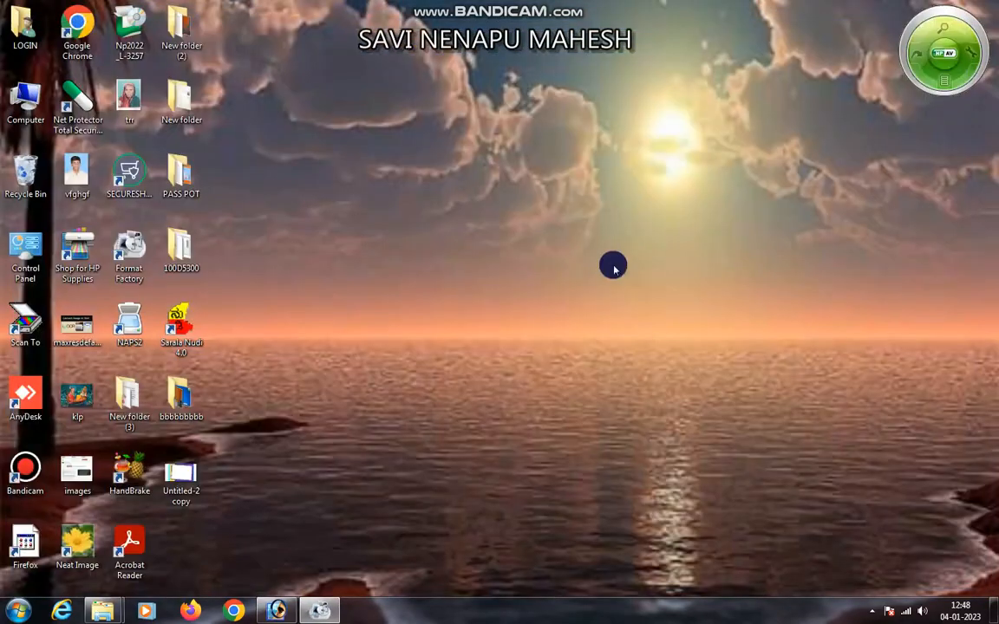
right_click(598, 201)
left_click(634, 237)
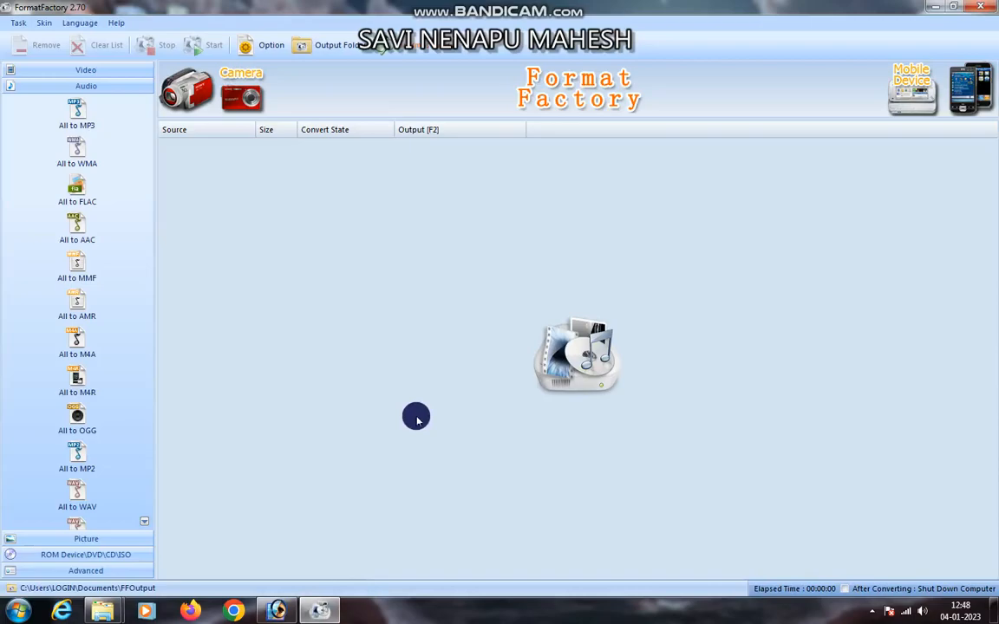
left_click(873, 612)
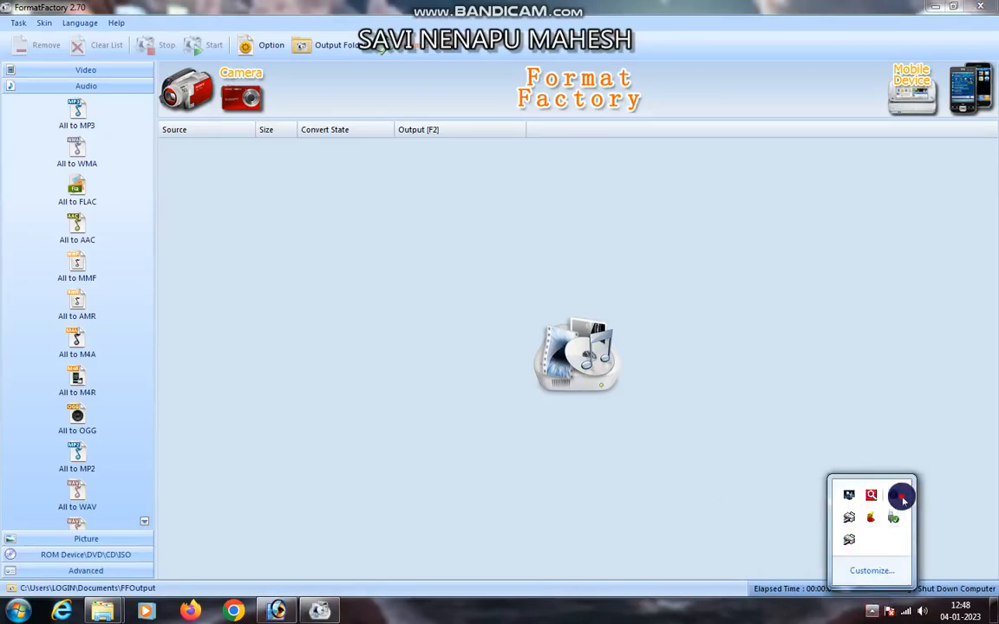